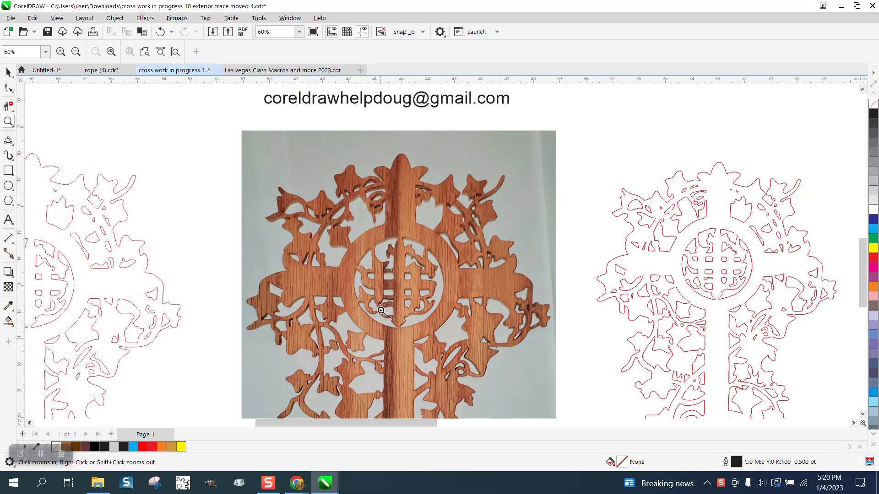
Zoom in to examine the ihs monogram and the centre of the gold cross design
scroll(382, 312, down, 1)
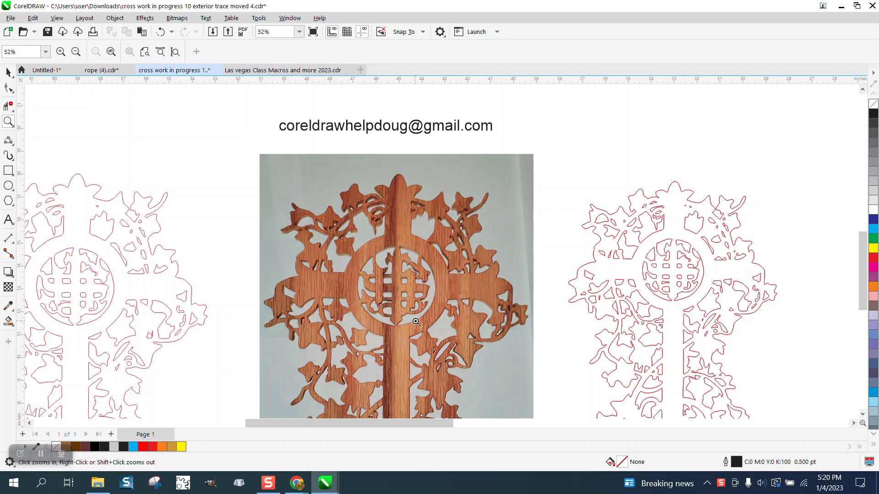
scroll(403, 304, down, 5)
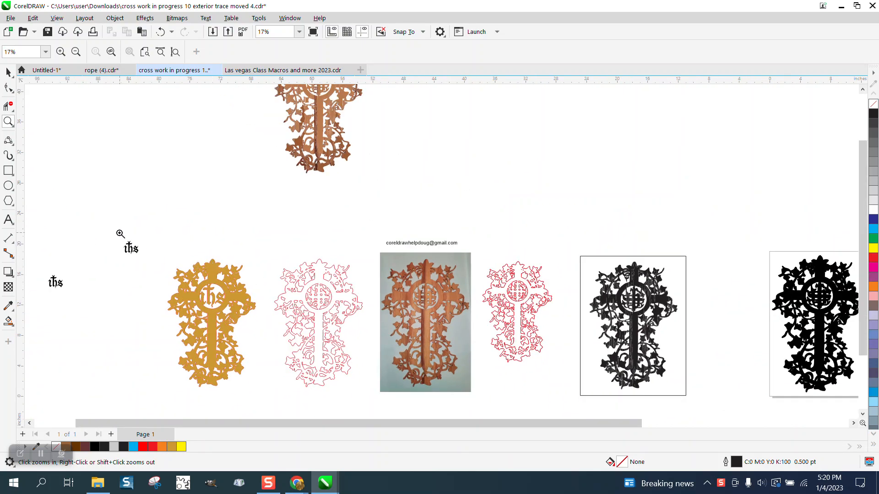
drag(120, 232, 174, 261)
scroll(197, 273, down, 5)
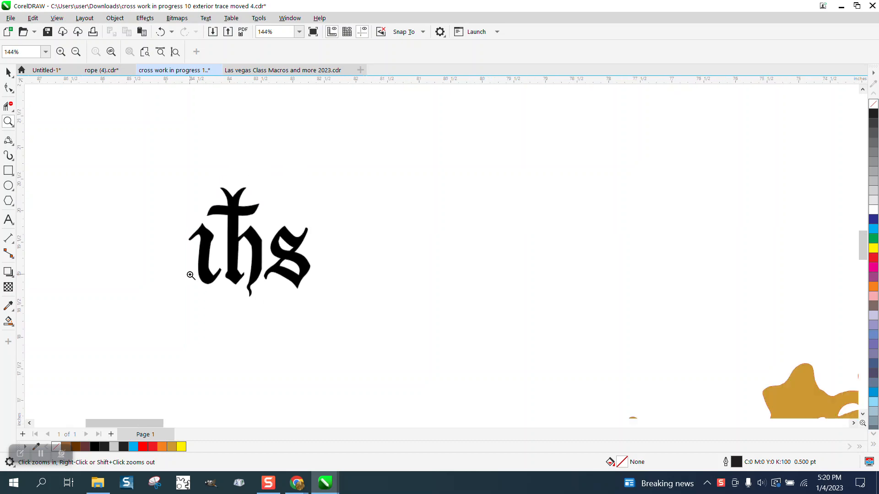
scroll(191, 271, down, 3)
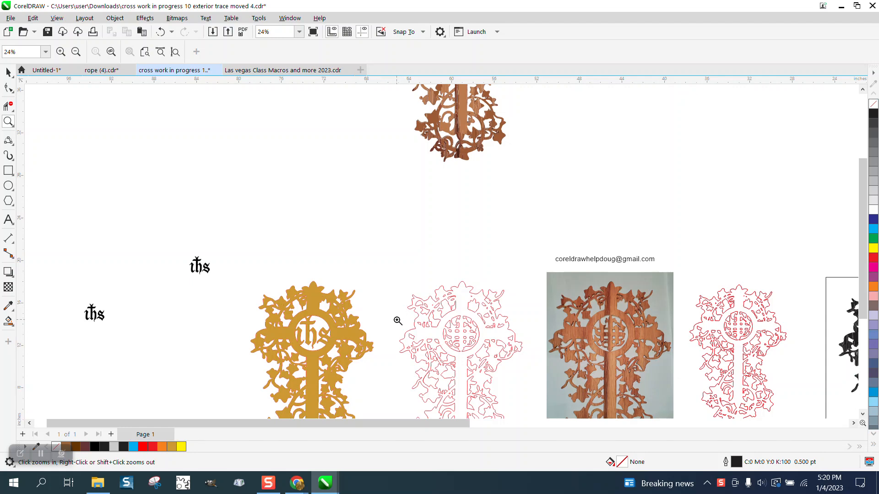
drag(283, 317, 393, 373)
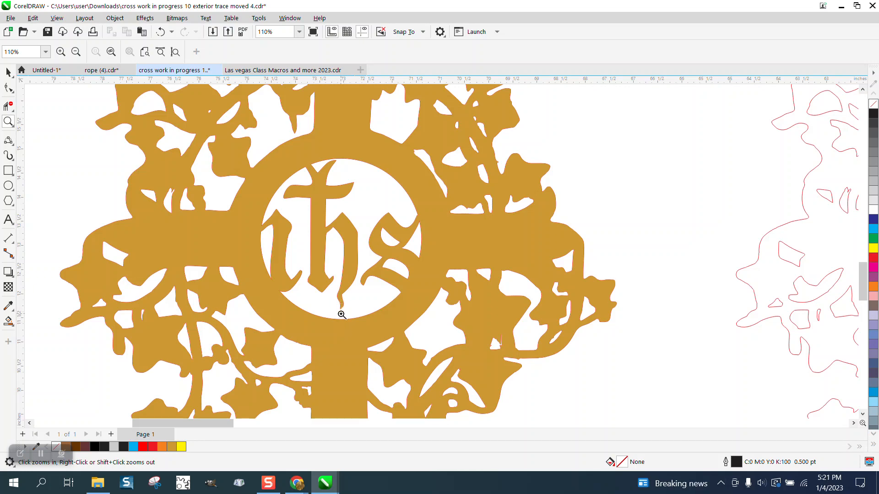
scroll(339, 323, down, 5)
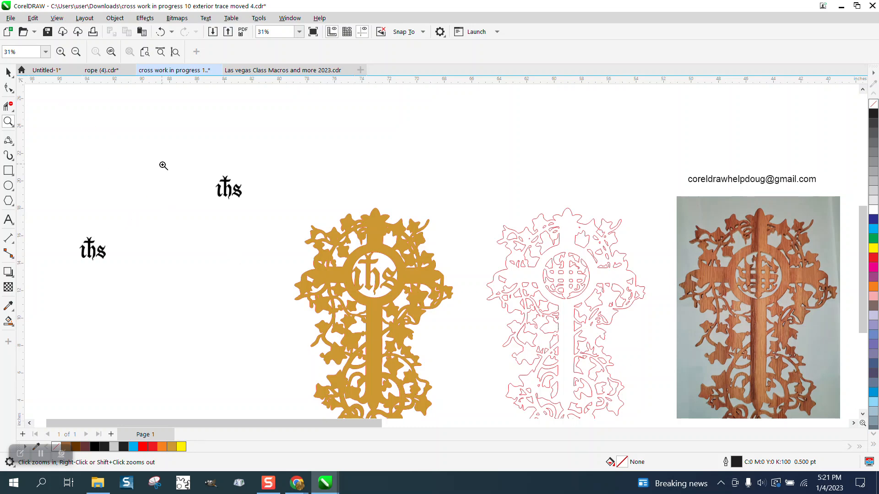
Inspect the red traced outline and the wood cross photo up close at different zoom levels
click(8, 171)
scroll(353, 240, down, 2)
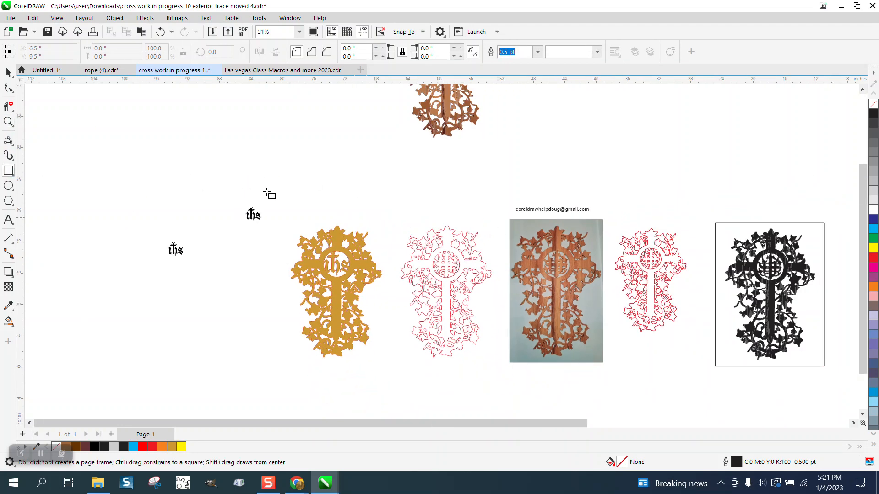
click(7, 121)
drag(503, 200, 627, 229)
scroll(345, 330, down, 3)
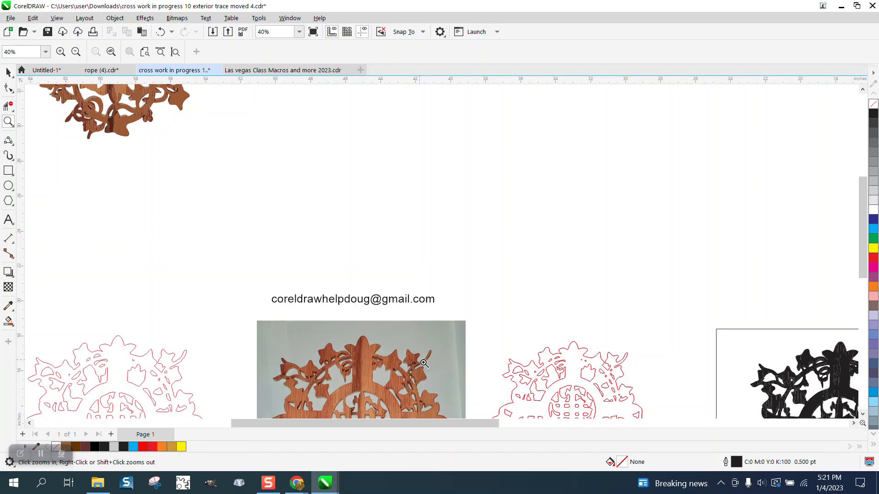
scroll(557, 350, up, 5)
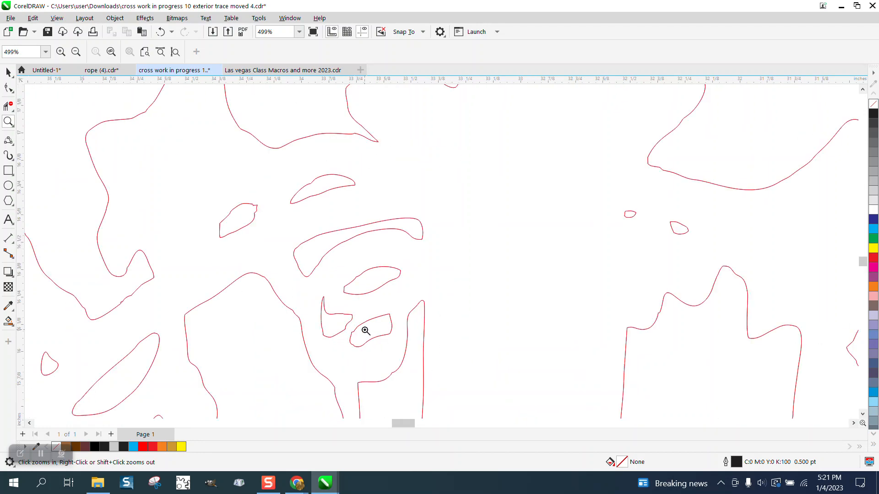
scroll(417, 331, down, 5)
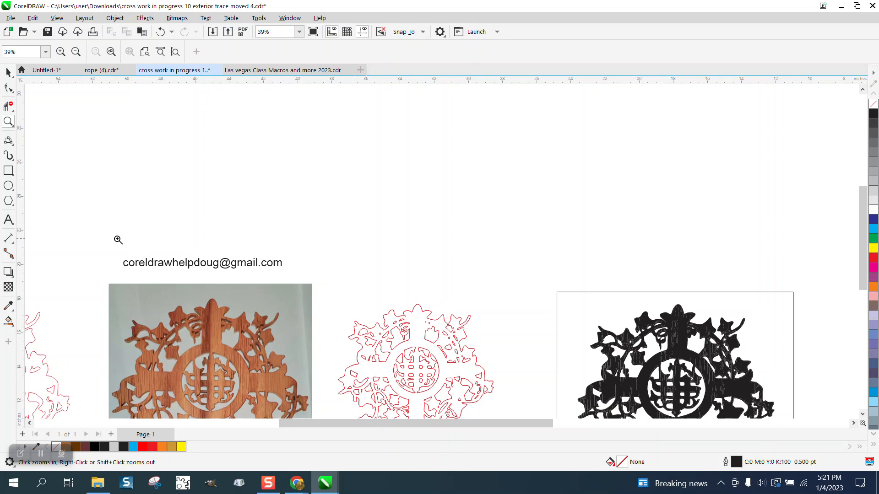
scroll(307, 281, up, 4)
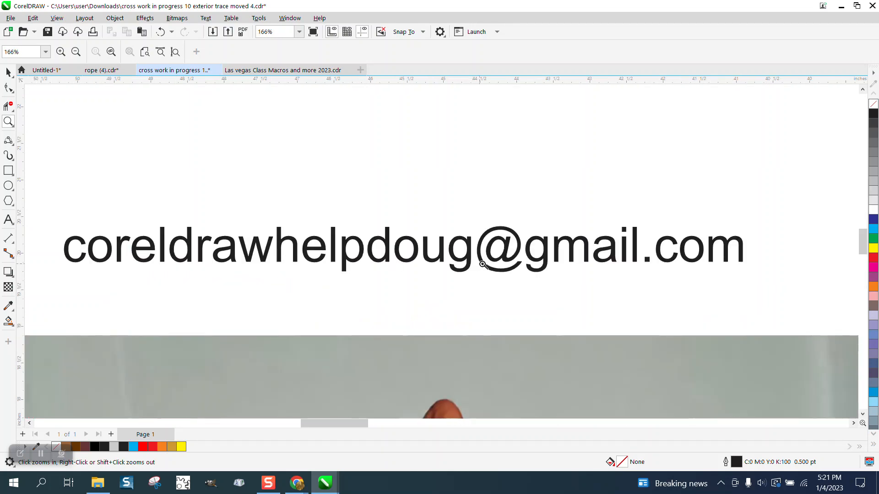
scroll(495, 266, down, 5)
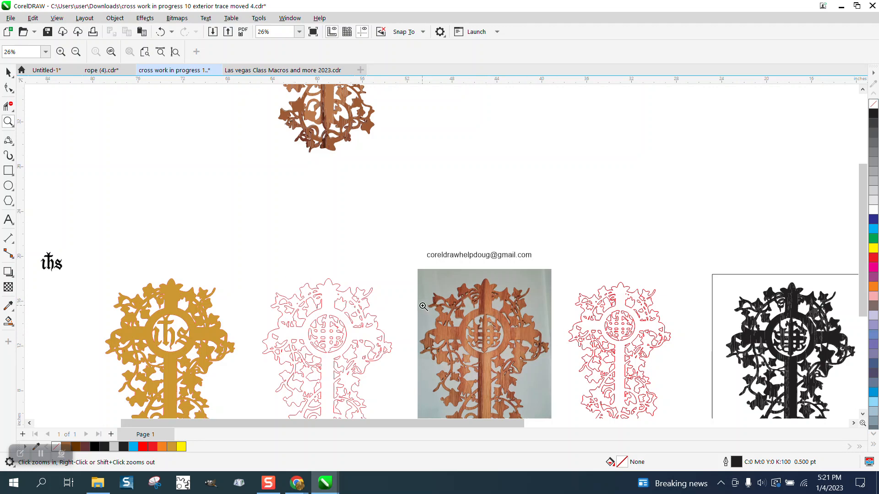
scroll(421, 302, down, 1)
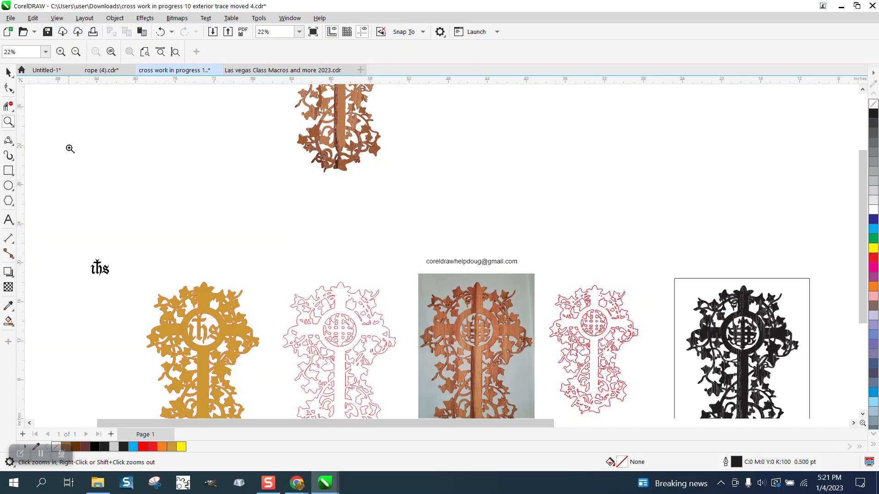
click(8, 72)
drag(341, 297, 218, 152)
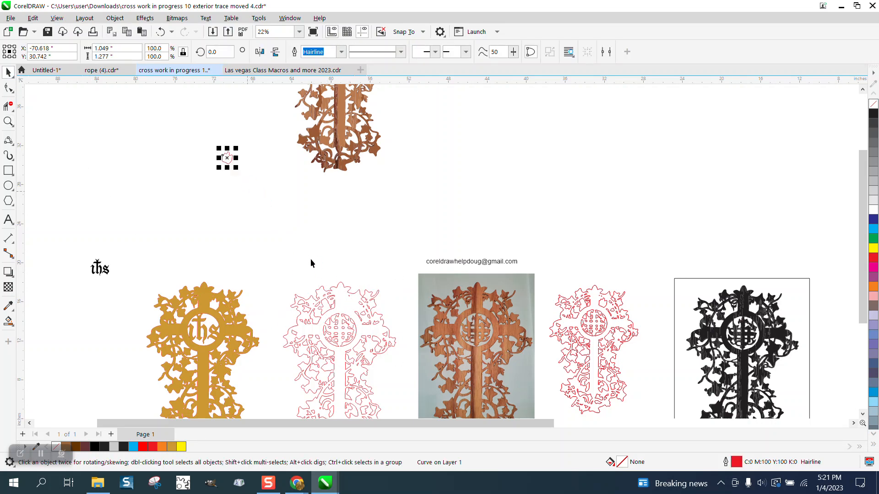
click(160, 32)
Select the whole red outline trace and move it above the gold cross into empty space
scroll(272, 169, down, 1)
drag(271, 266, 387, 412)
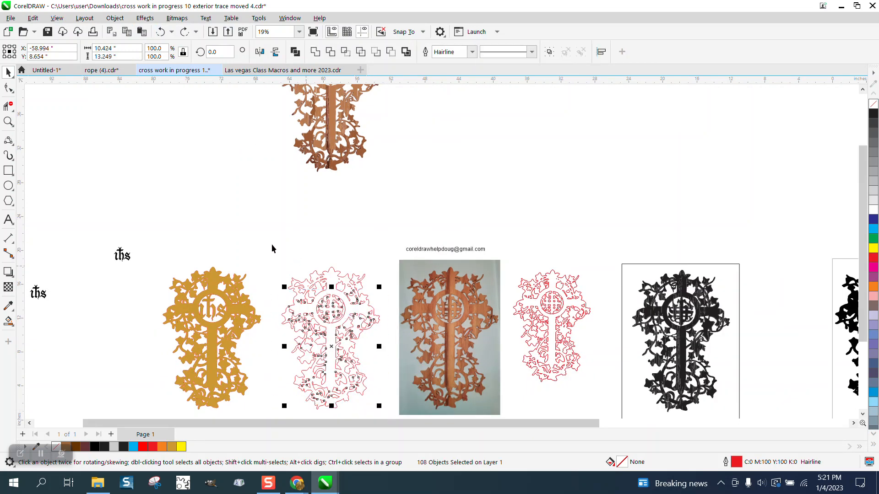
scroll(371, 418, down, 3)
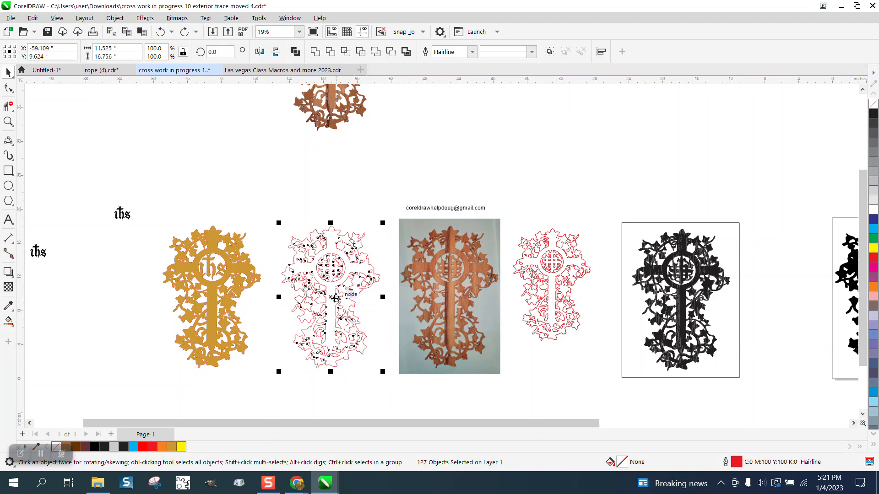
drag(330, 297, 194, 156)
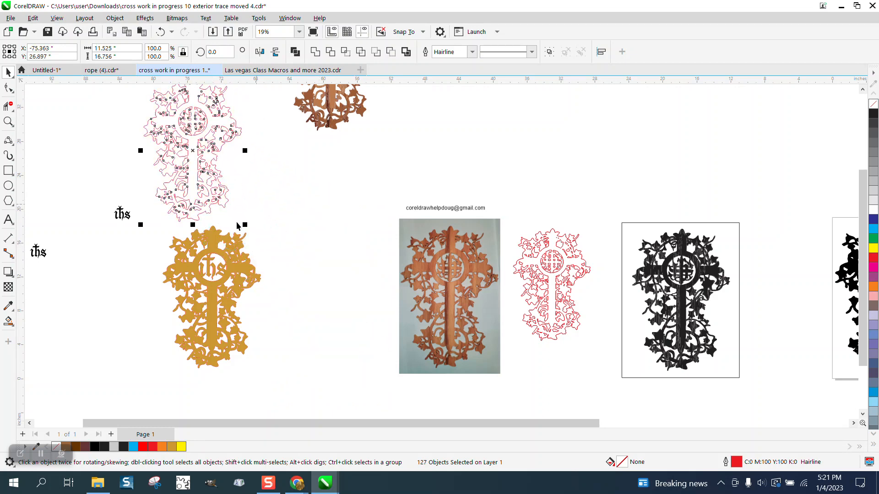
Zoom onto the moved outline, select its outer border curve and nudge it 14 inches to the left
click(8, 121)
drag(158, 99, 308, 184)
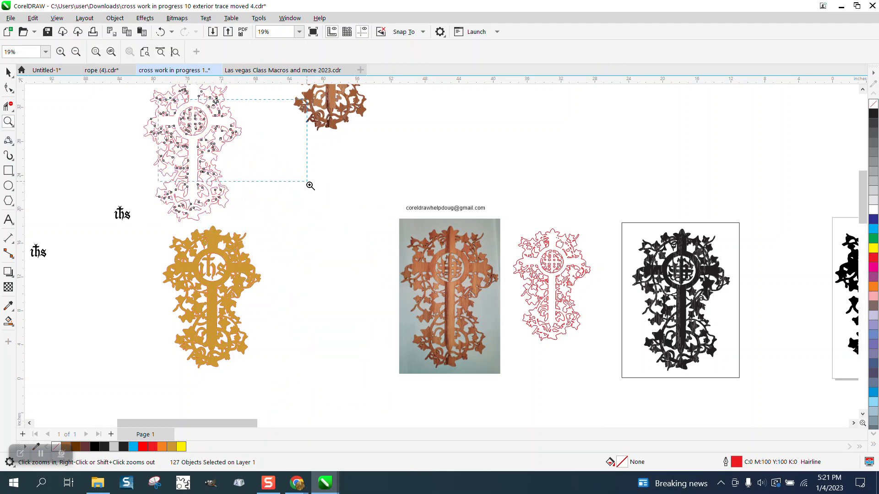
scroll(342, 261, down, 2)
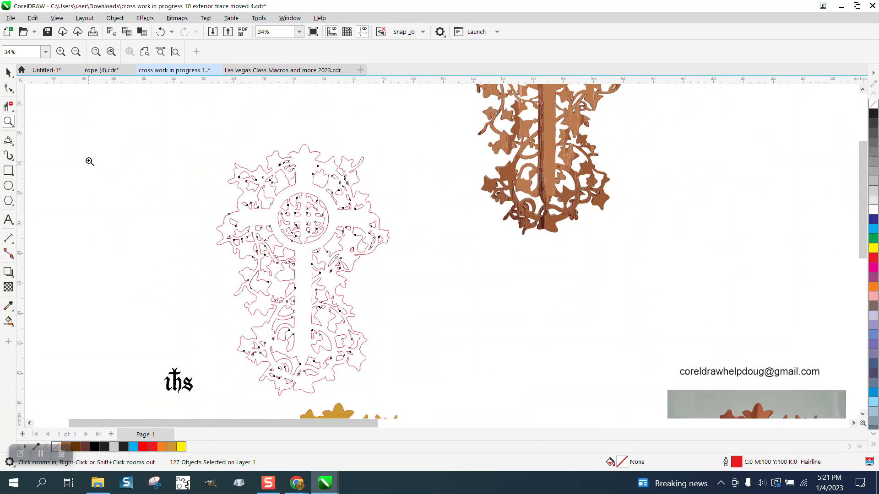
click(8, 71)
click(194, 133)
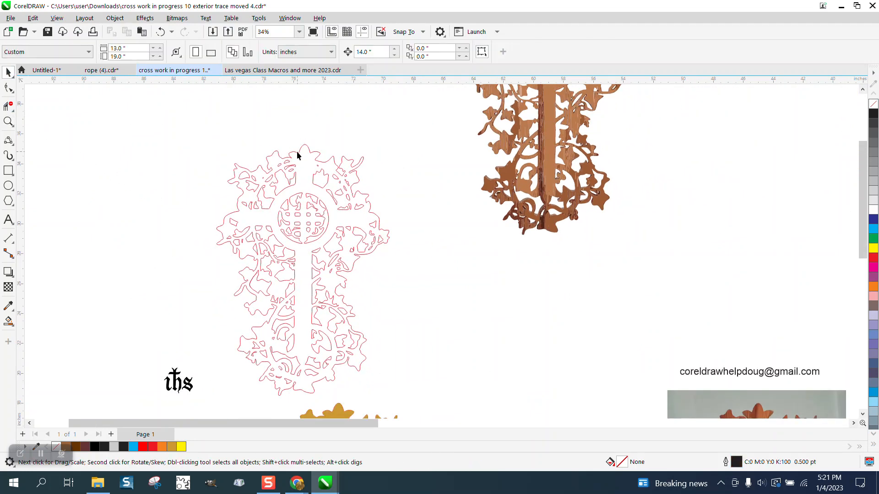
click(305, 176)
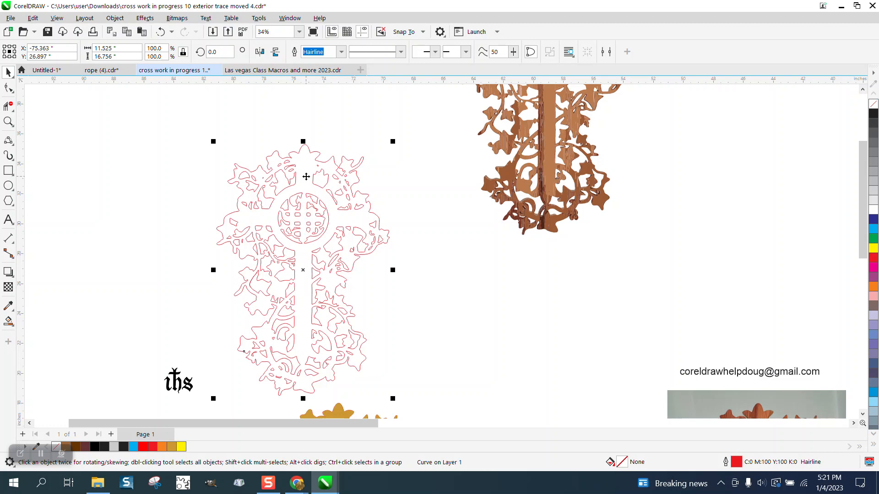
key(Left)
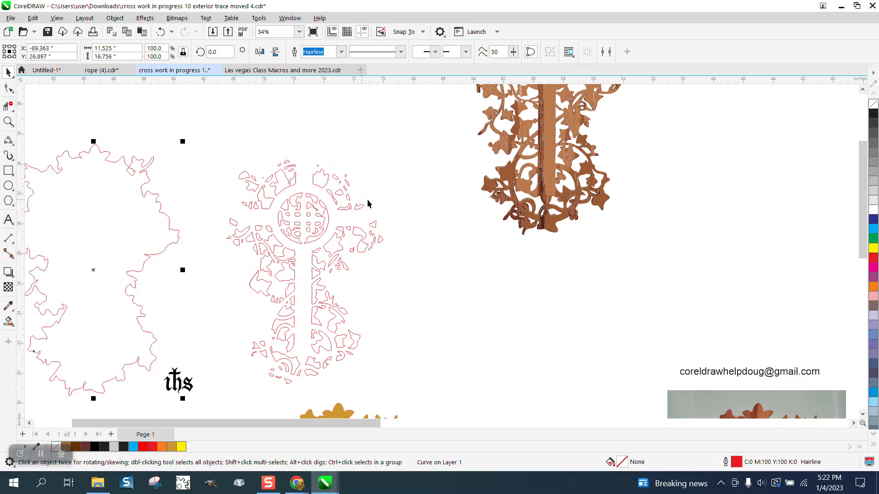
Switch to the Freehand Pick tool and delete the central circle grid from the outline
click(14, 78)
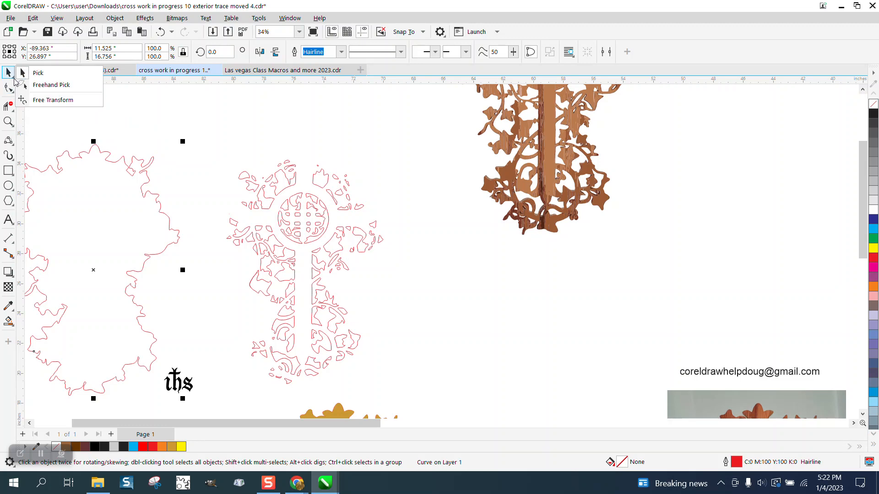
click(38, 87)
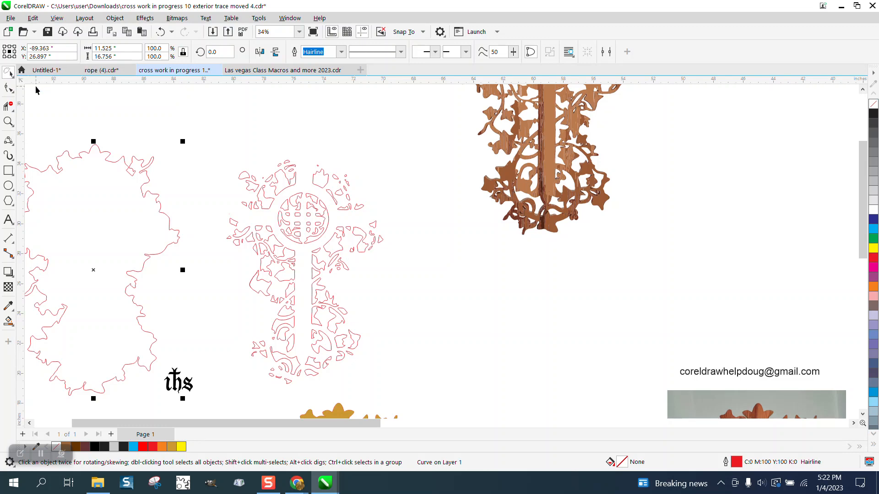
click(287, 197)
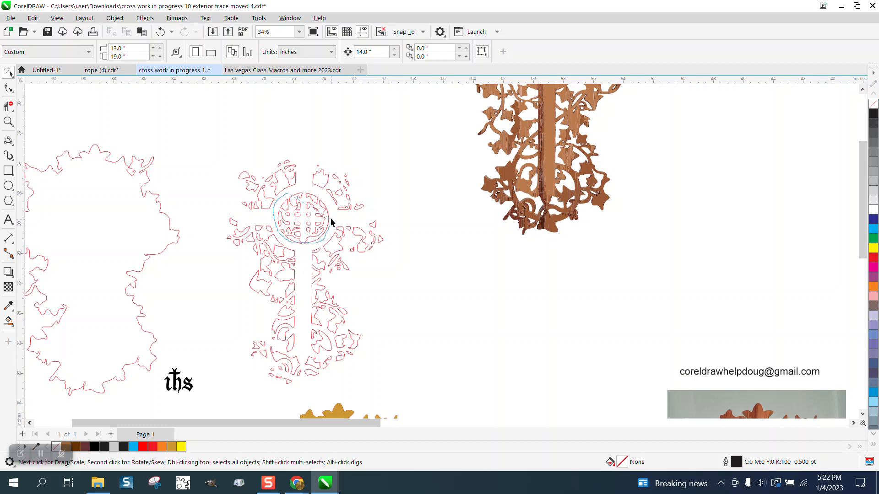
drag(315, 193, 314, 189)
key(Delete)
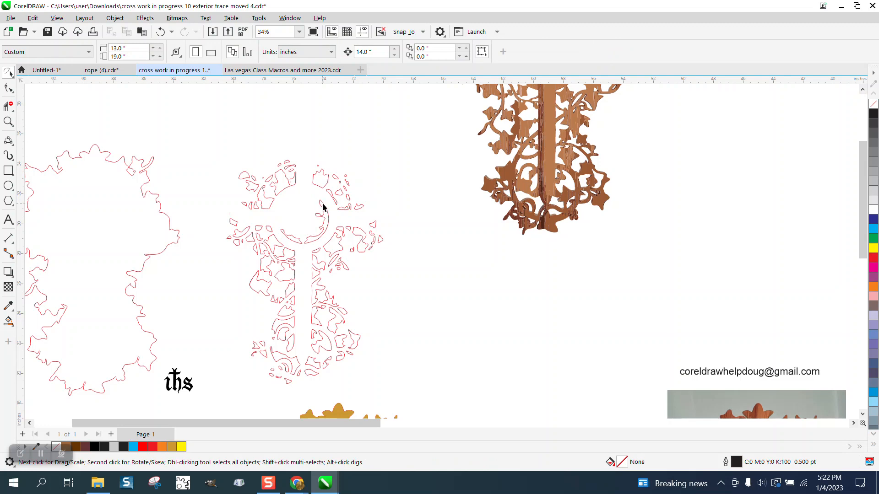
Select and delete the remaining arc pieces of the central circle
drag(282, 235, 294, 249)
drag(324, 200, 324, 209)
key(Delete)
scroll(327, 208, down, 1)
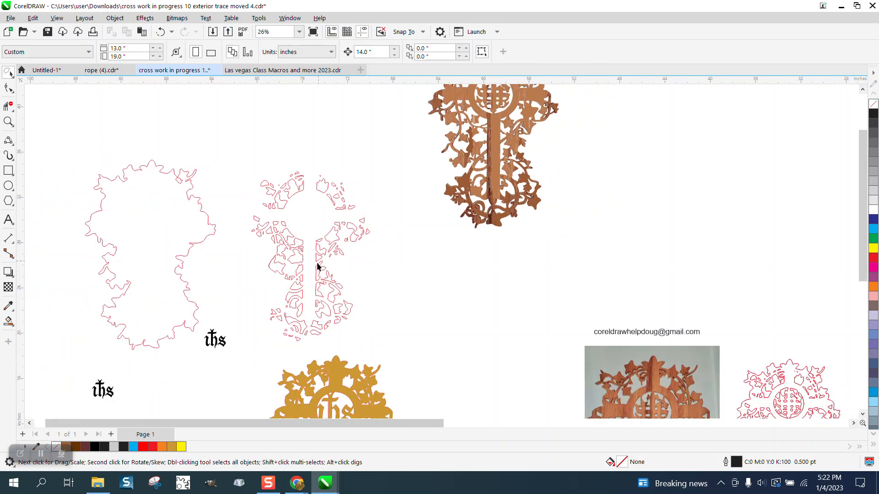
Draw a rectangle about 4.2 by 3.7 inches over the ihs monogram and fill it yellow
click(8, 171)
drag(245, 319, 198, 360)
click(874, 248)
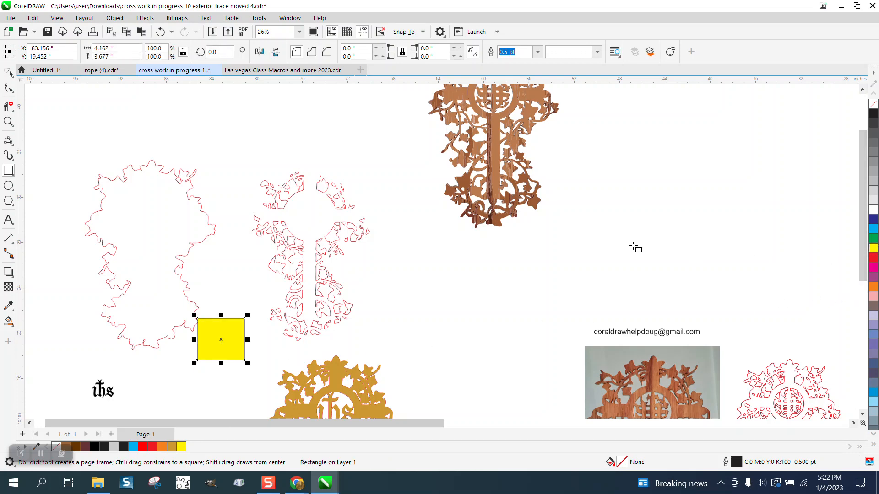
Send the yellow rectangle behind the ihs monogram image
click(115, 18)
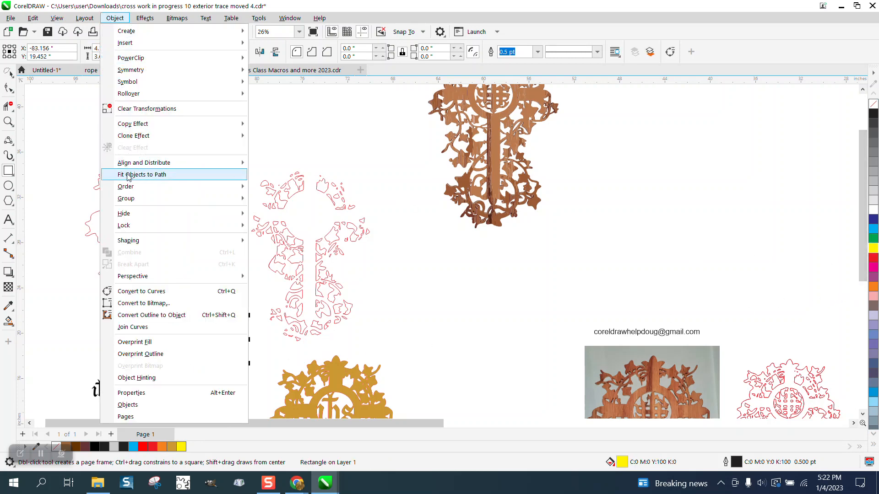
mouse_move(138, 186)
click(273, 198)
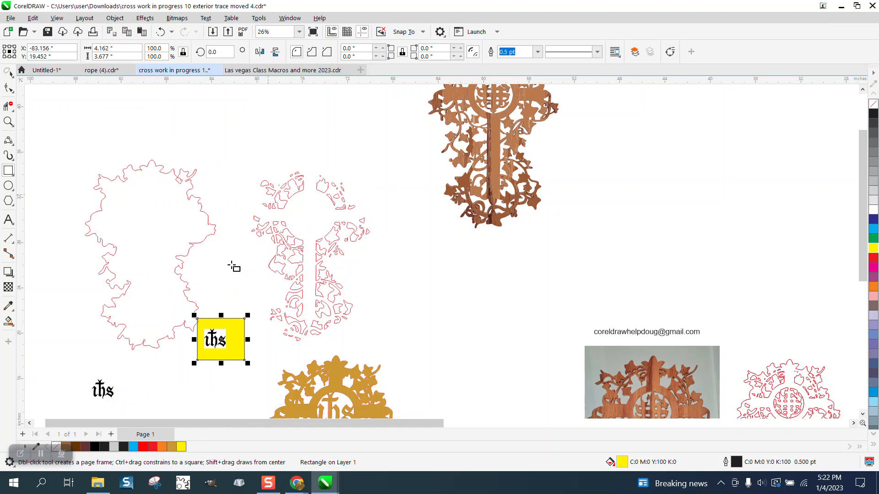
Move the ihs bitmap and the yellow rectangle up above the stripped outline
click(10, 74)
click(28, 72)
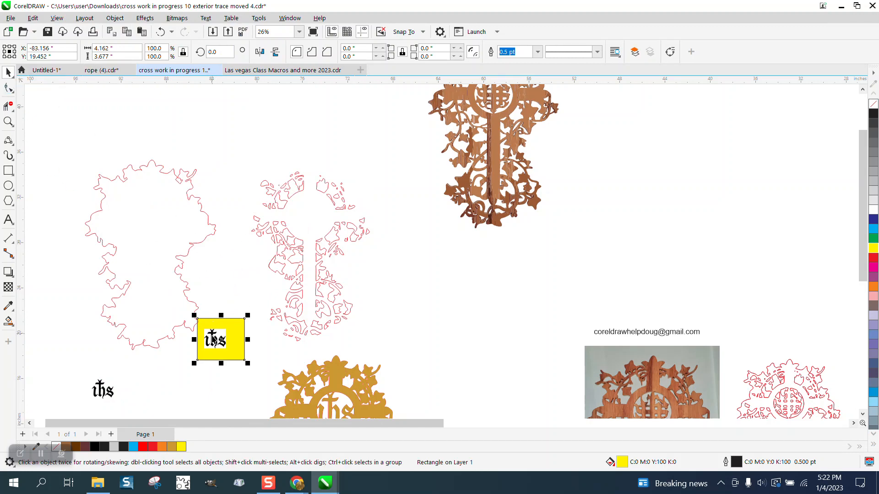
drag(213, 339, 228, 145)
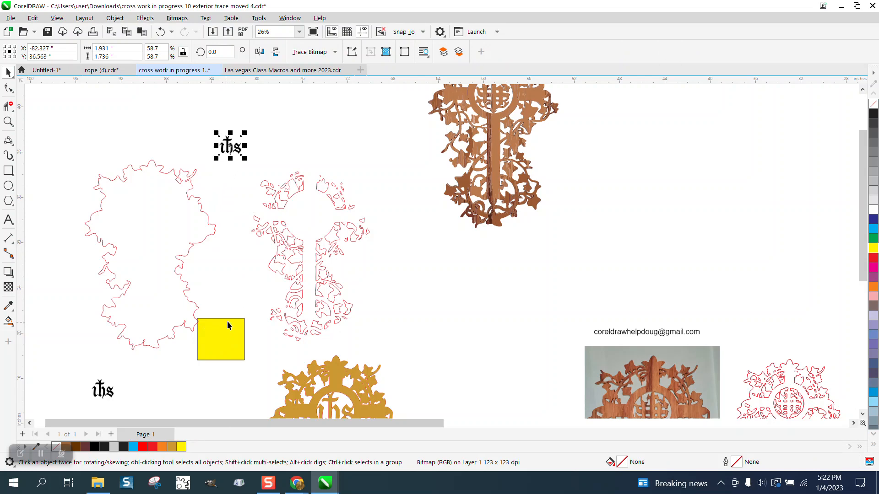
drag(227, 325, 286, 139)
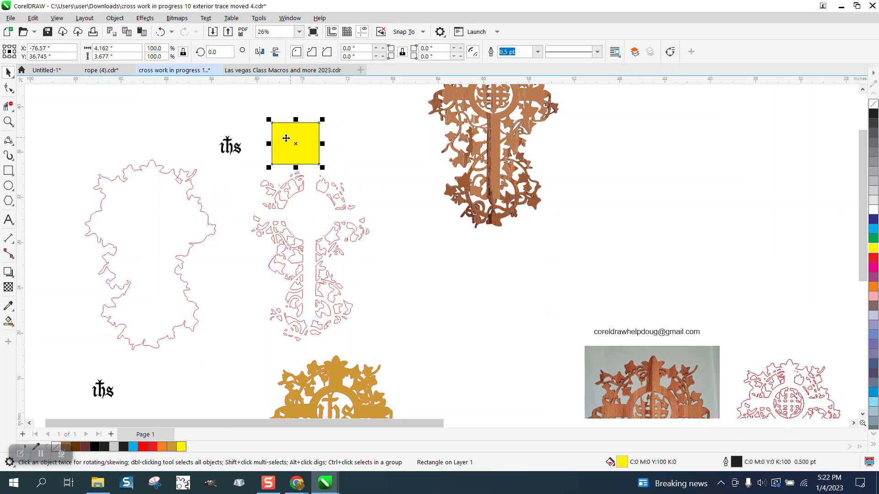
Trace the ihs bitmap with Outline Trace using the Clipart preset at its default settings
click(230, 154)
click(336, 53)
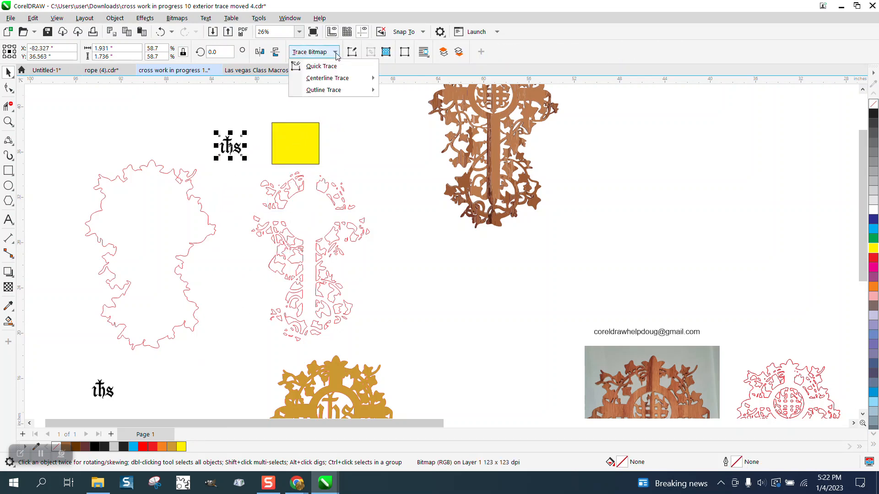
mouse_move(335, 93)
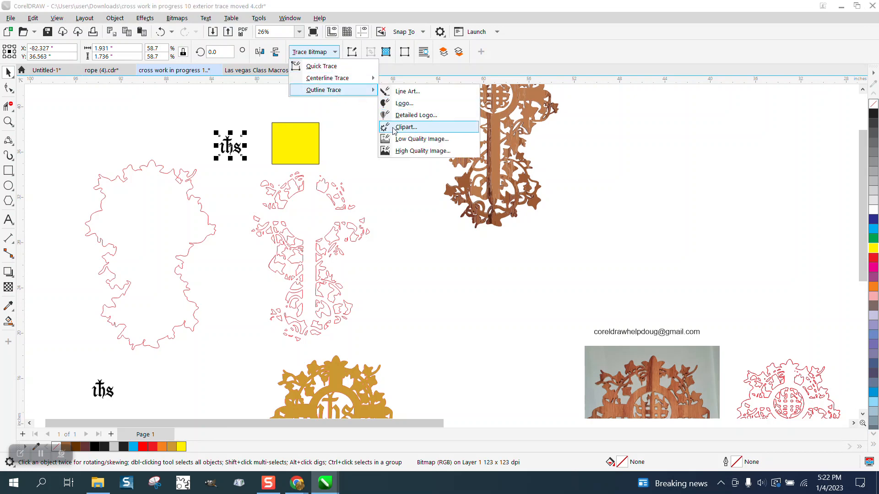
click(394, 129)
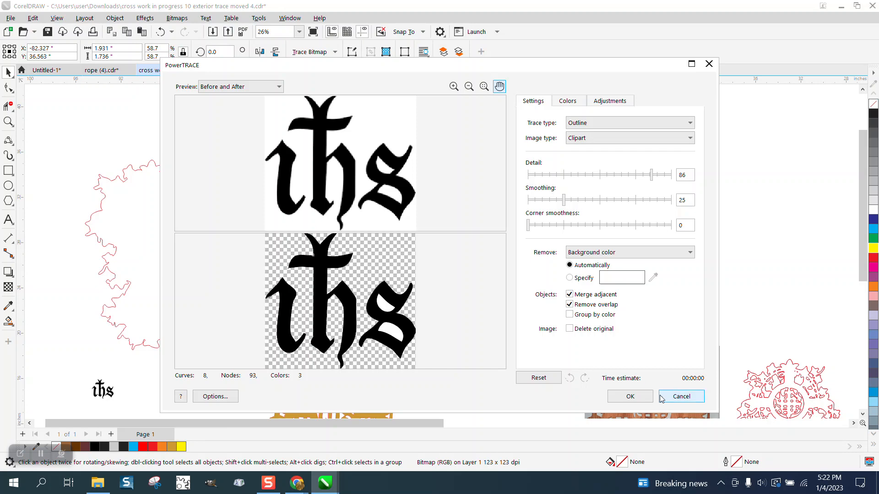
click(637, 395)
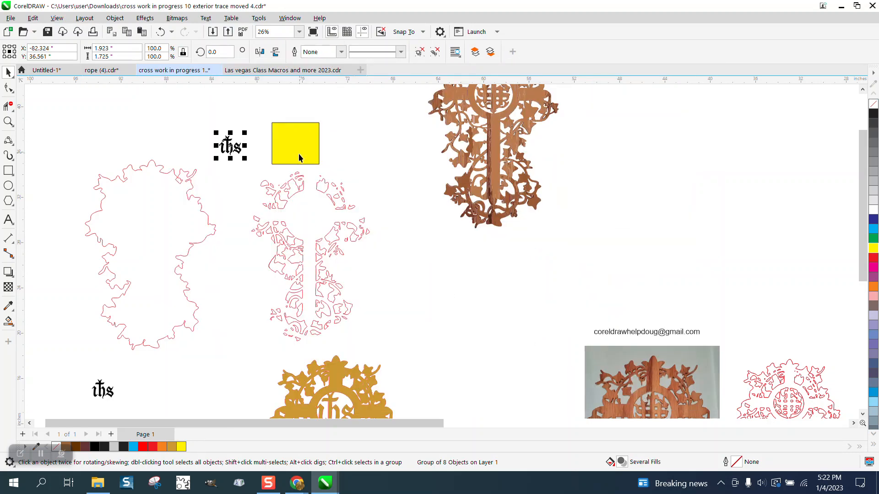
Place the traced ihs monogram on top of the yellow rectangle
mouse_move(298, 157)
mouse_down()
mouse_move(275, 158)
mouse_move(290, 149)
mouse_up()
key(z)
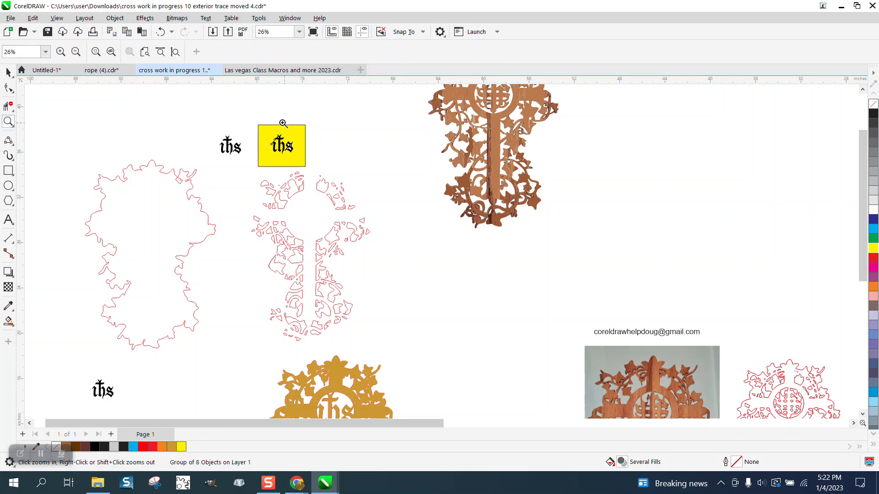
drag(252, 122, 339, 180)
click(9, 72)
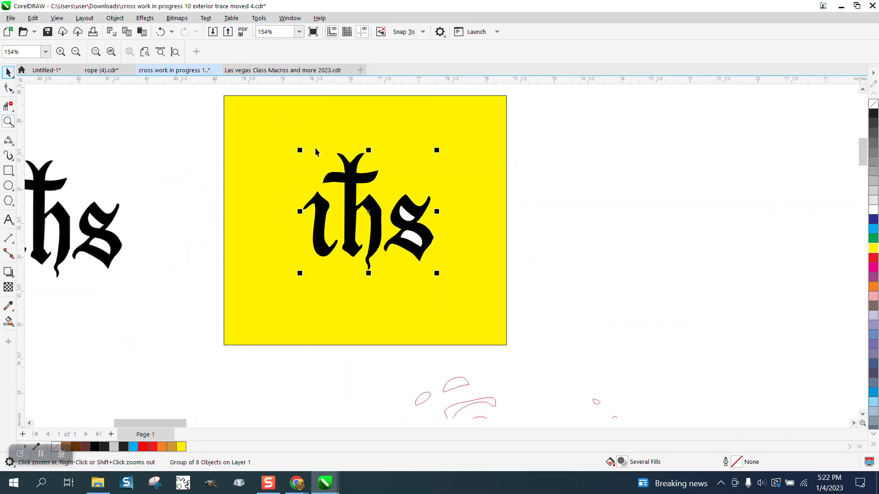
Ungroup the traced ihs monogram into its separate curves
click(115, 18)
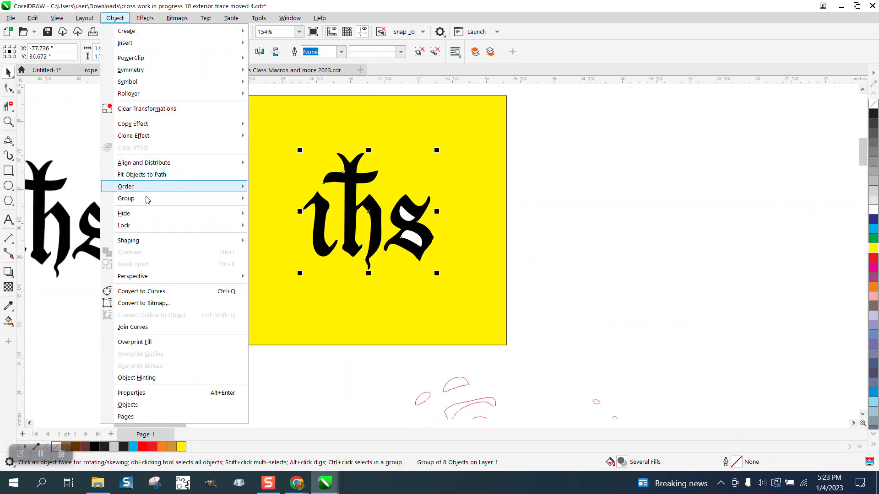
mouse_move(146, 201)
click(296, 216)
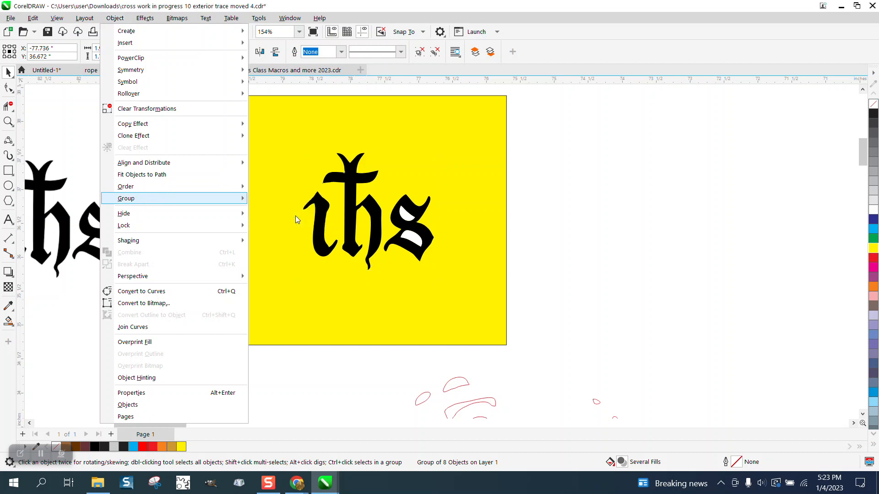
Delete the two white inner pieces from the monogram's letter s
click(484, 223)
click(409, 218)
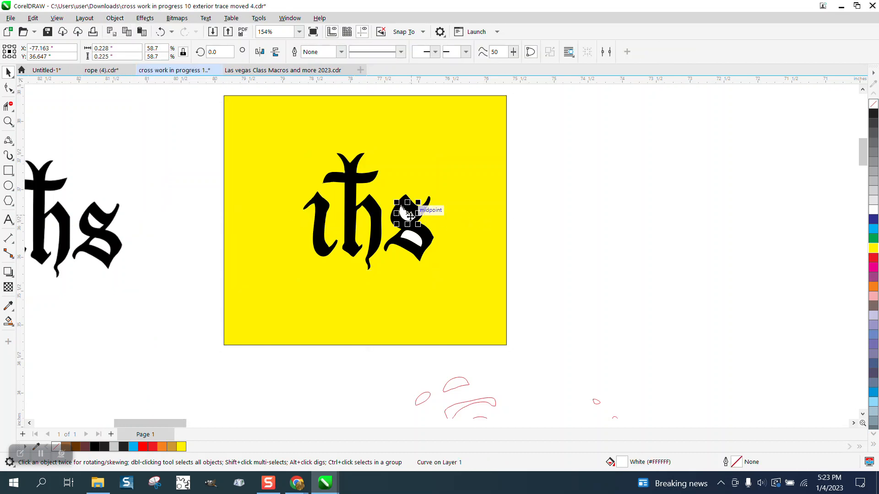
key(Delete)
click(412, 237)
key(Delete)
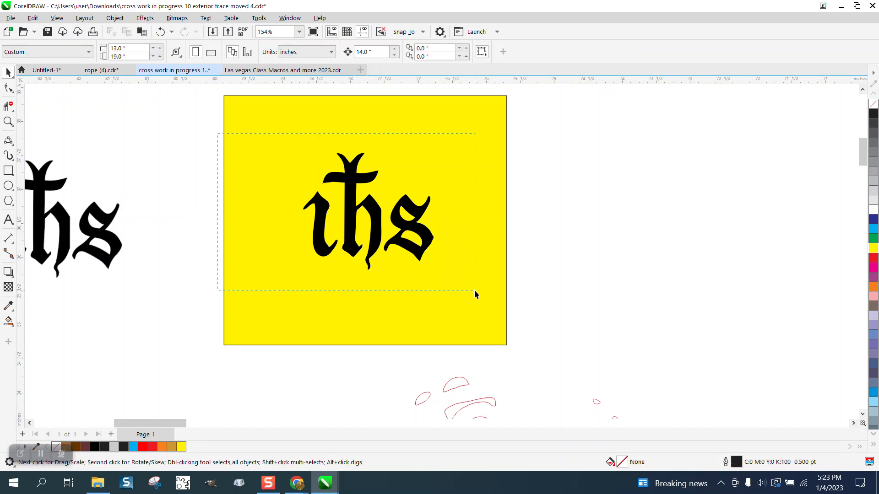
Give all monogram curves no fill and a red hairline outline
drag(475, 294, 476, 294)
click(873, 105)
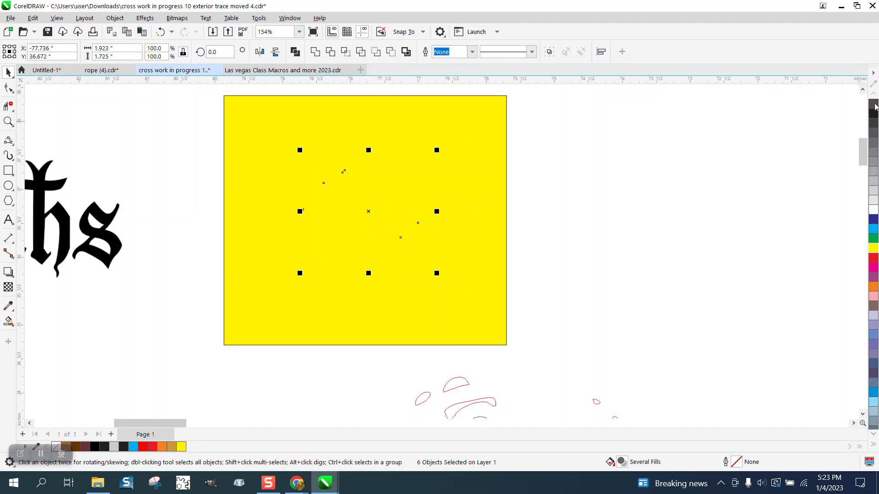
right_click(873, 262)
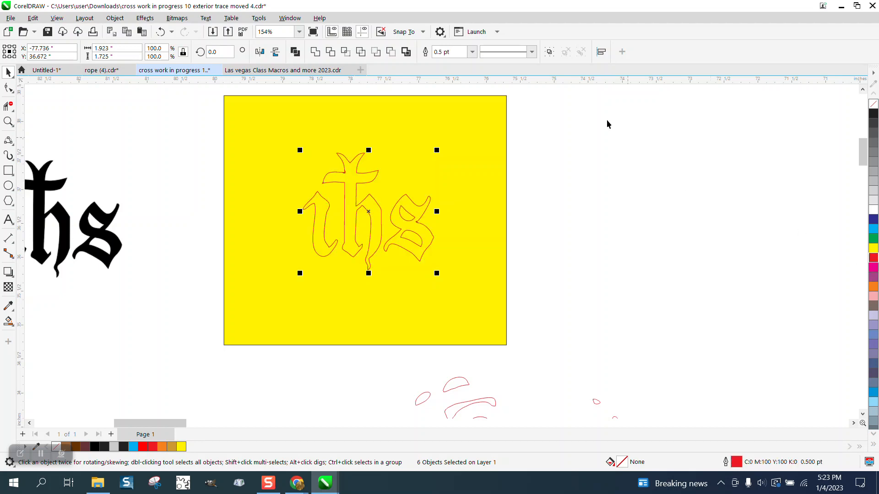
click(472, 51)
click(453, 71)
scroll(305, 179, down, 2)
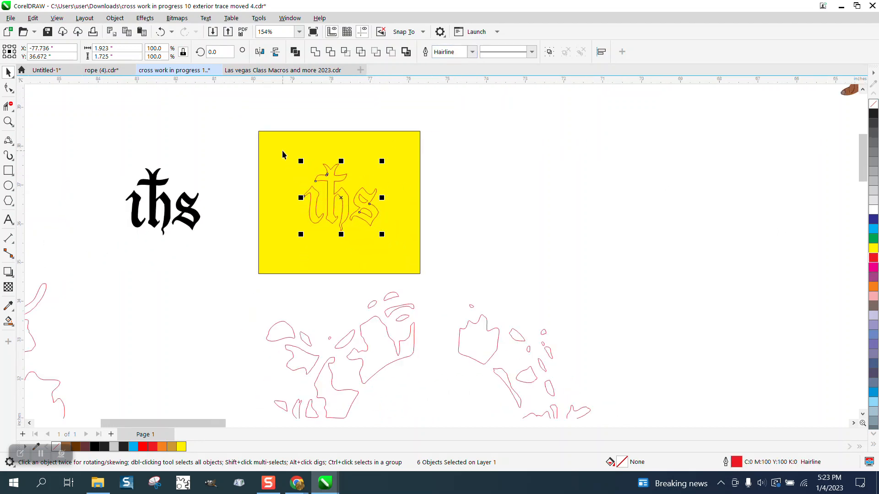
scroll(281, 154, down, 2)
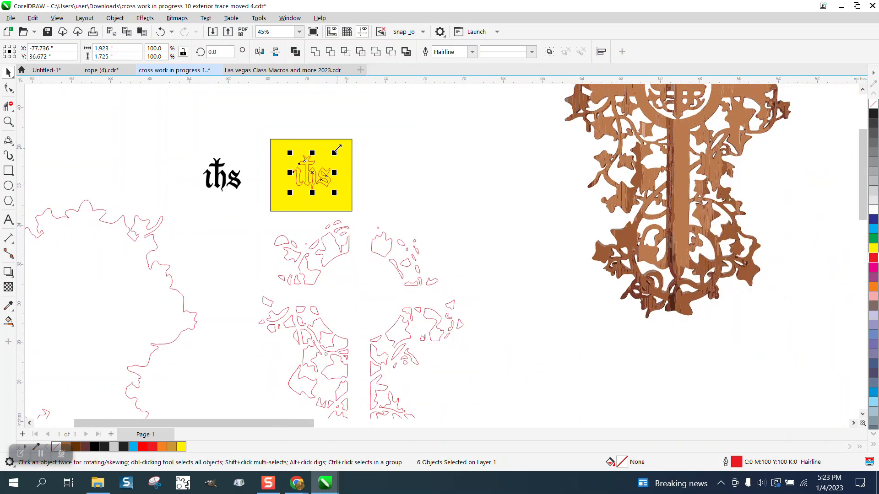
Delete the yellow background rectangle
click(344, 152)
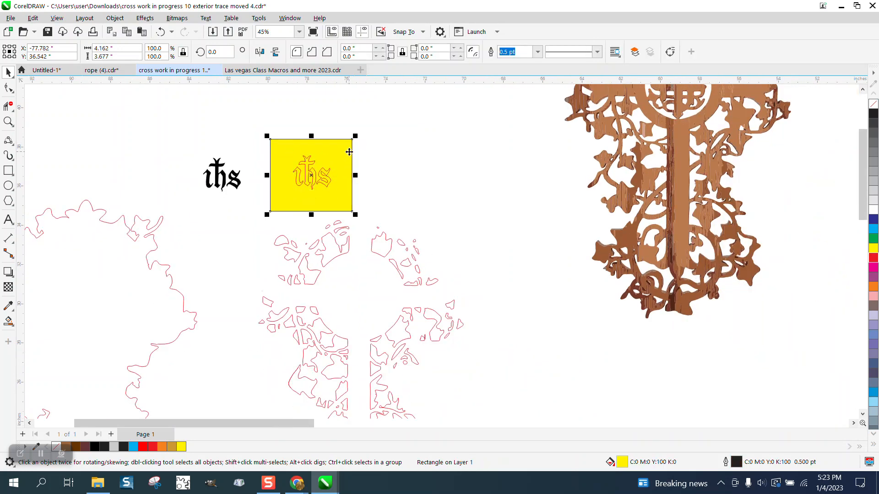
key(Delete)
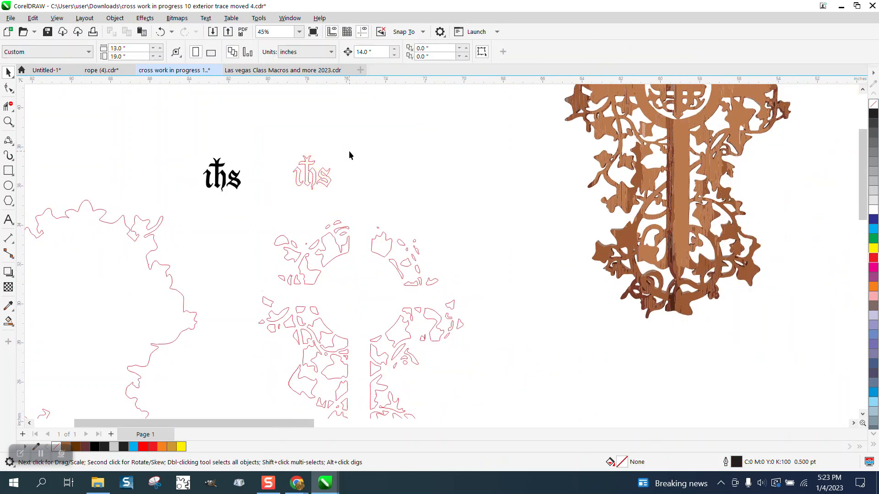
Draw a circle about 2.7 inches wide and set its outline to hairline
click(14, 186)
drag(475, 161, 421, 207)
click(296, 52)
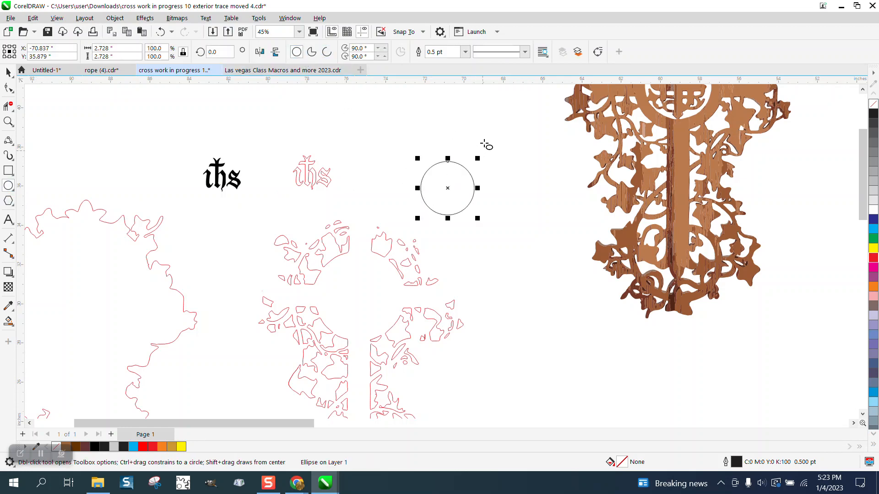
click(465, 52)
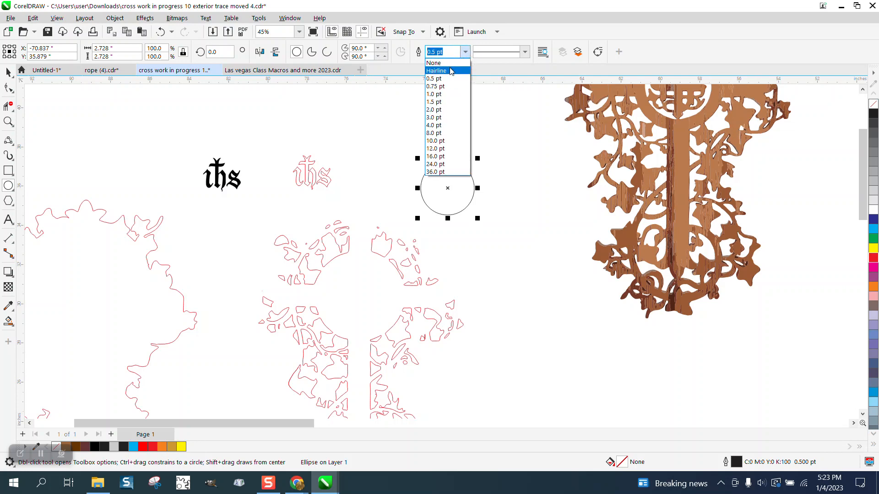
click(476, 68)
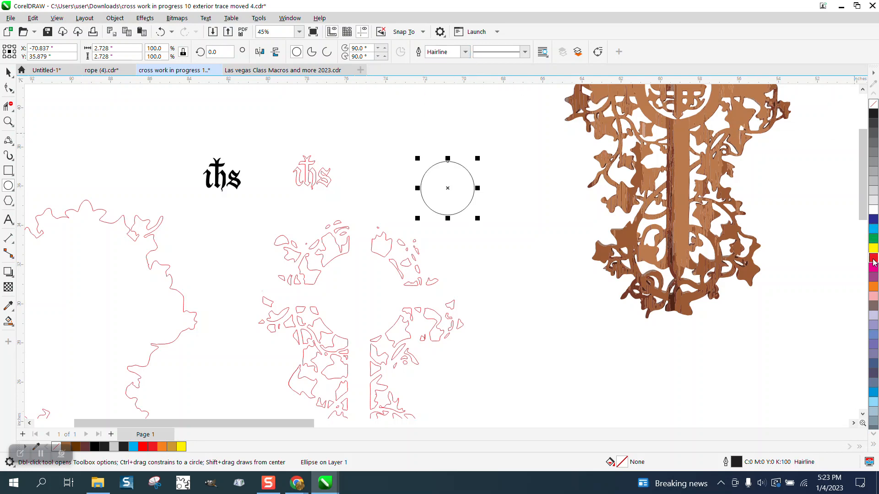
Move the circle onto the centre of the stripped cross outline and scale it to 145%, about 3.96 inches
drag(447, 189, 360, 298)
click(8, 121)
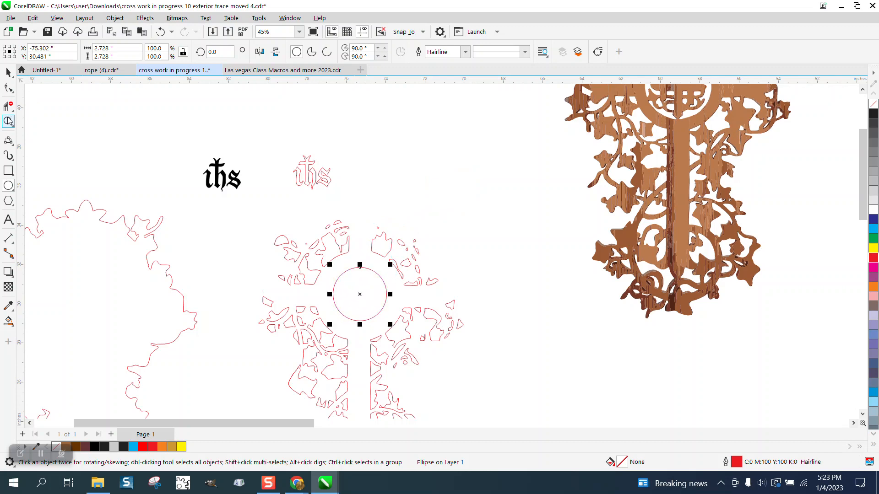
drag(540, 409, 536, 407)
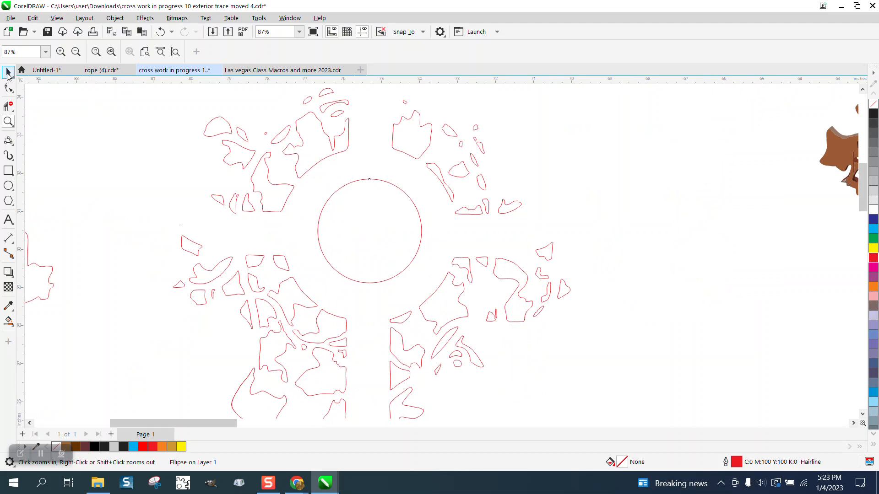
click(9, 72)
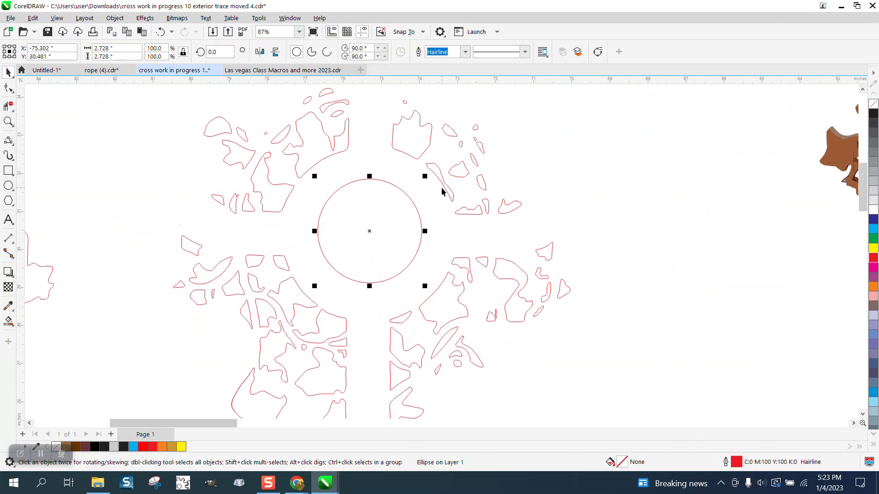
drag(425, 177, 449, 147)
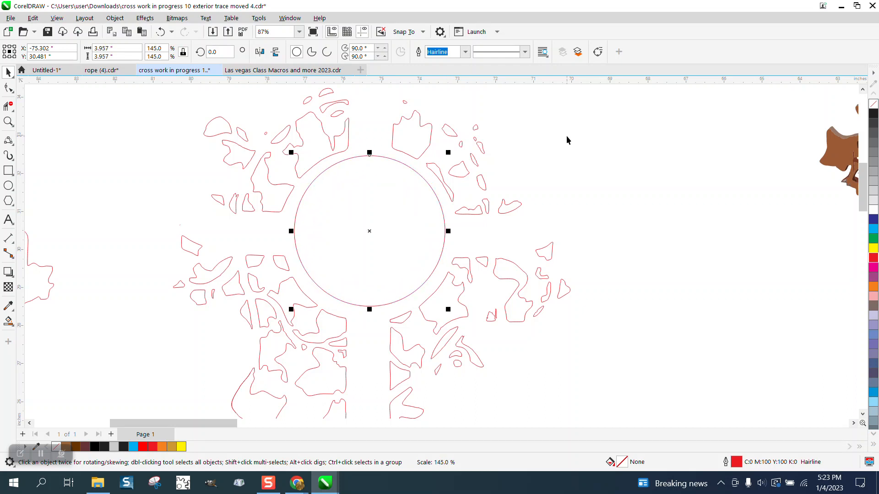
Set the nudge distance to 0.01 inch and nudge the circle down one step
click(572, 139)
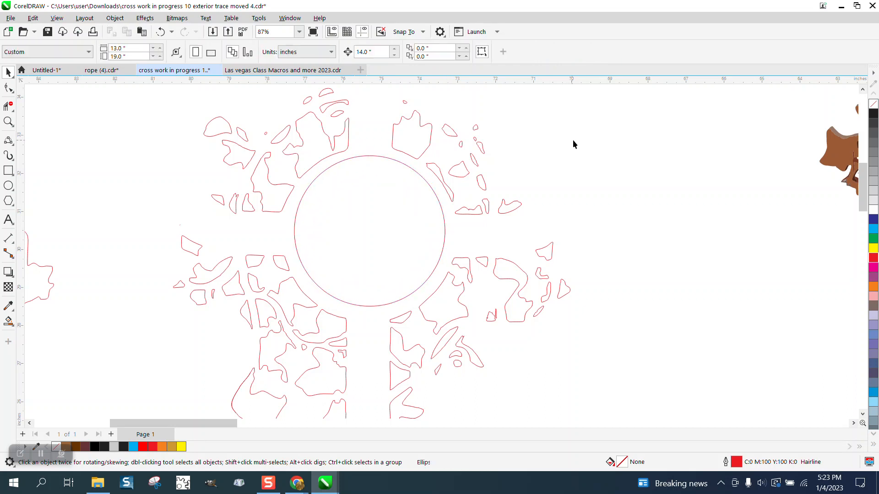
click(364, 51)
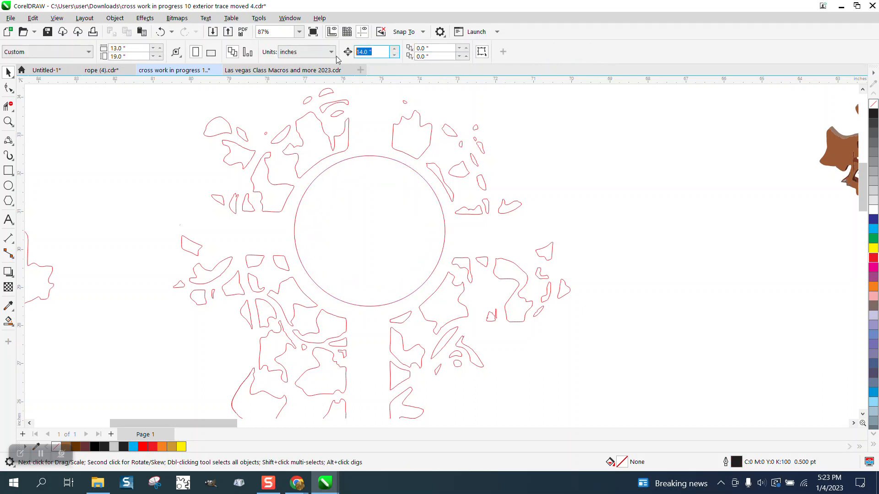
text(.01)
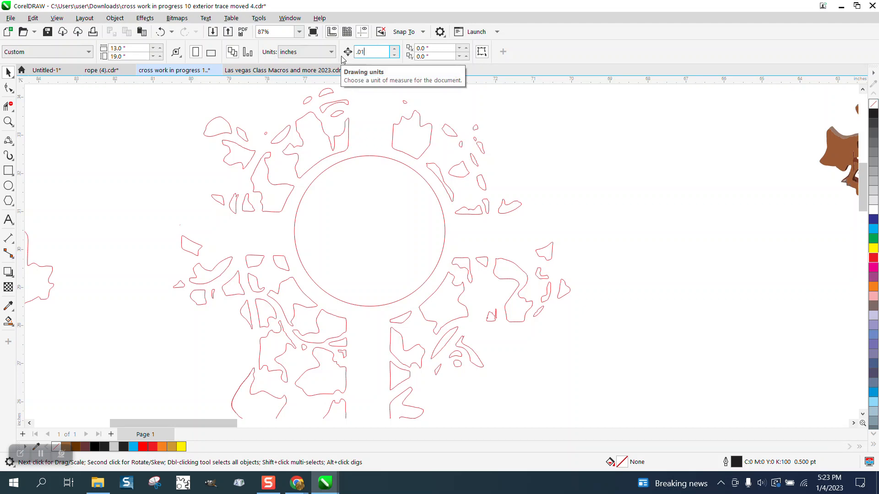
click(387, 159)
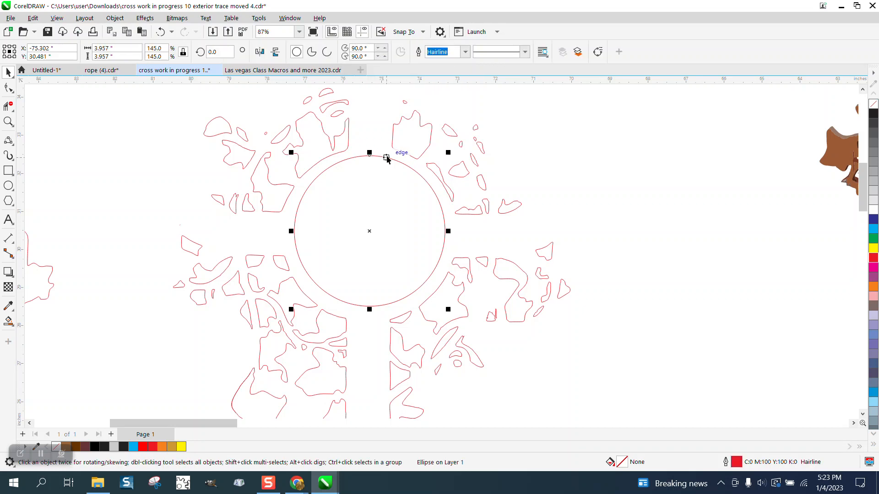
key(Down)
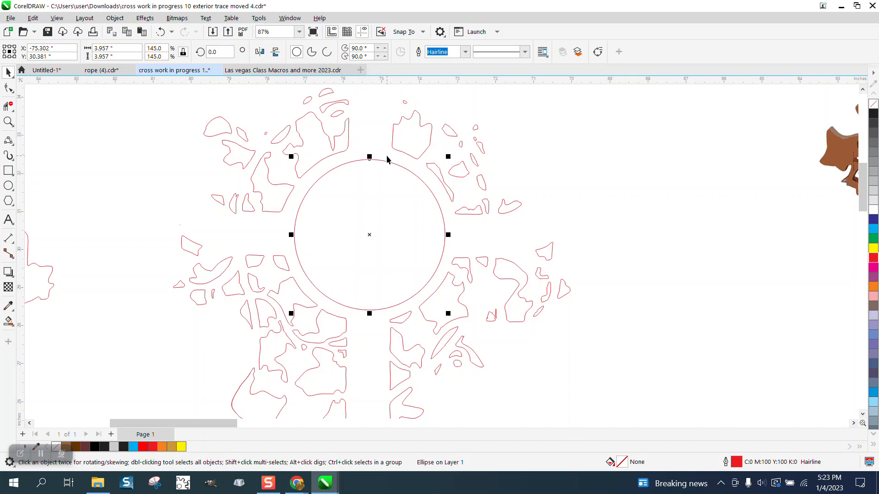
Set the nudge distance to 14 inches and nudge the circle two steps left, clear of the cross outlines
scroll(457, 201, down, 2)
click(560, 185)
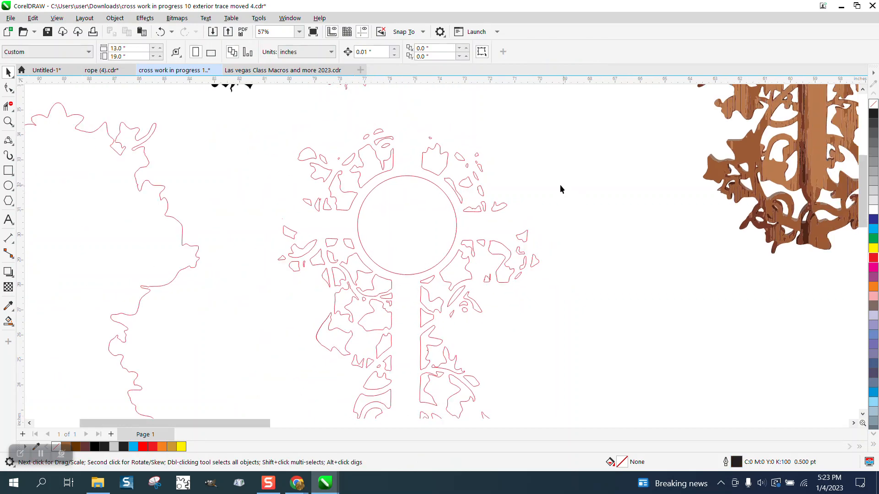
click(379, 53)
text(14)
click(423, 244)
scroll(423, 254, down, 1)
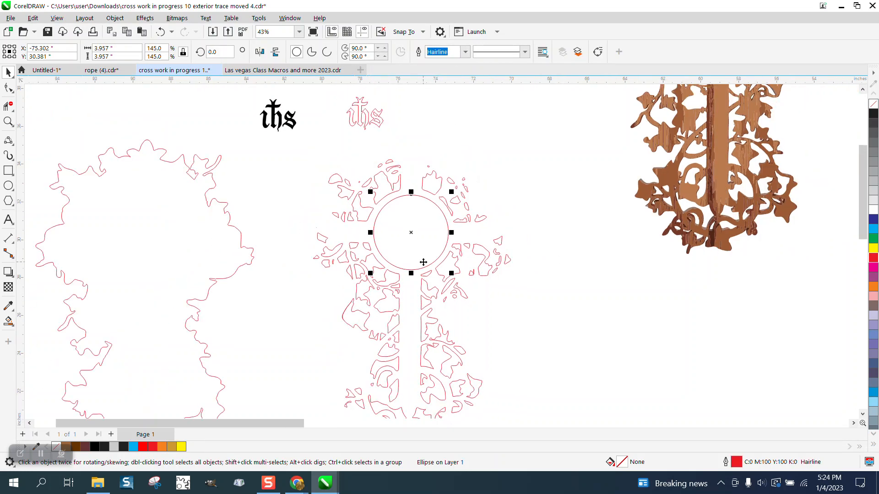
key(Left)
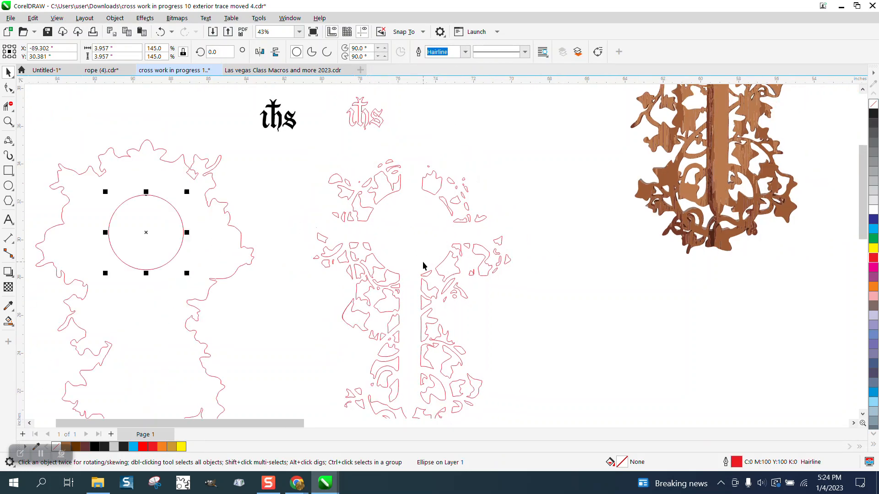
scroll(664, 284, down, 1)
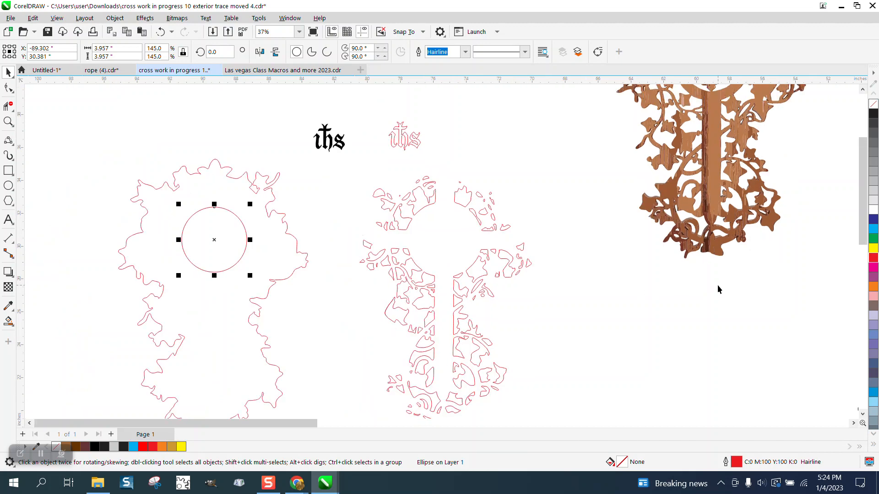
key(Left)
Move the traced ihs monogram into the centre of the circle
scroll(718, 284, down, 2)
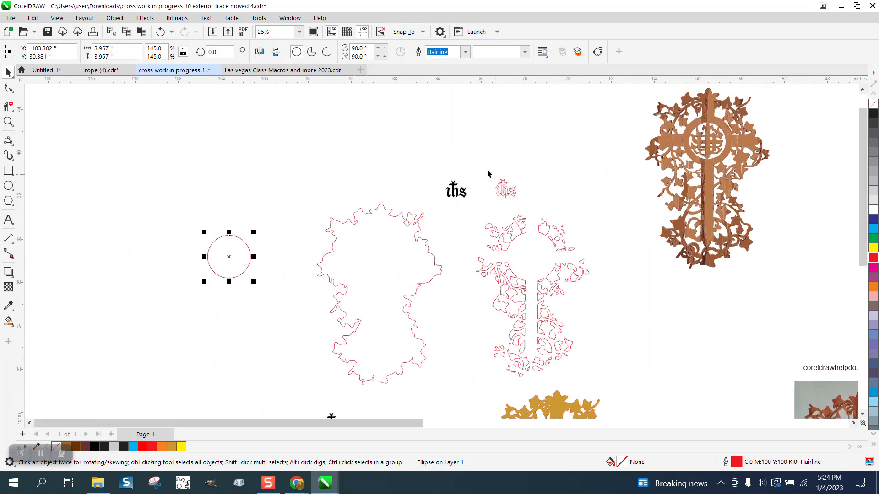
drag(488, 173, 549, 213)
drag(507, 188, 316, 322)
click(9, 121)
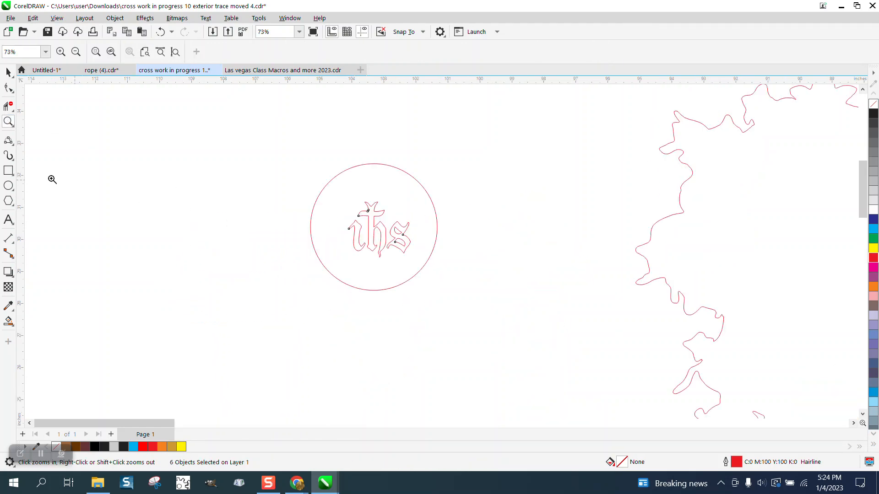
click(9, 72)
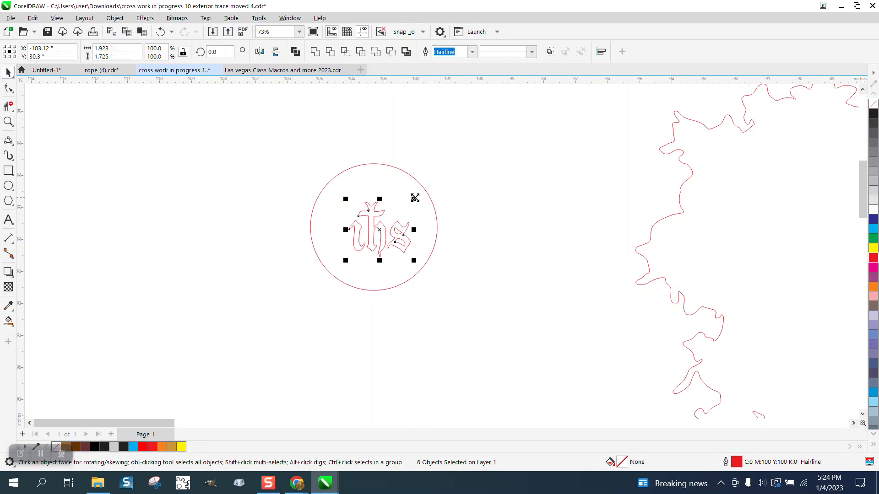
Enlarge the ihs monogram to about 4.08 by 3.66 inches inside the circle
drag(414, 197, 463, 166)
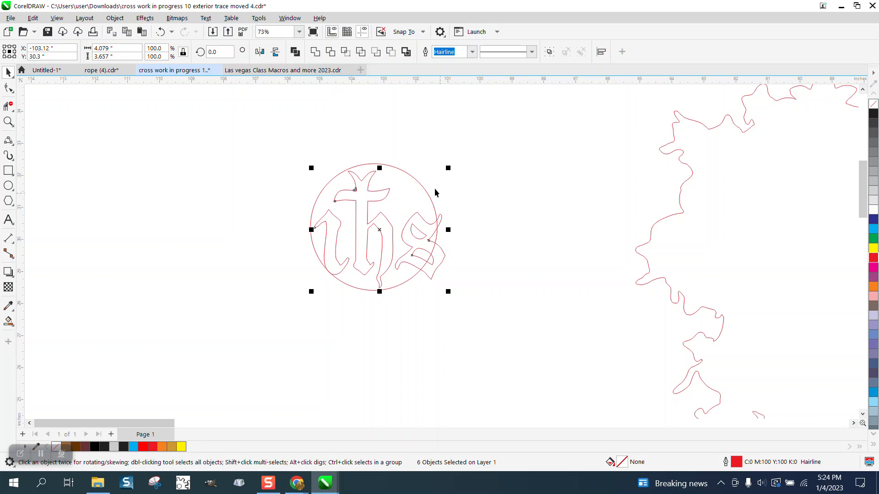
click(477, 200)
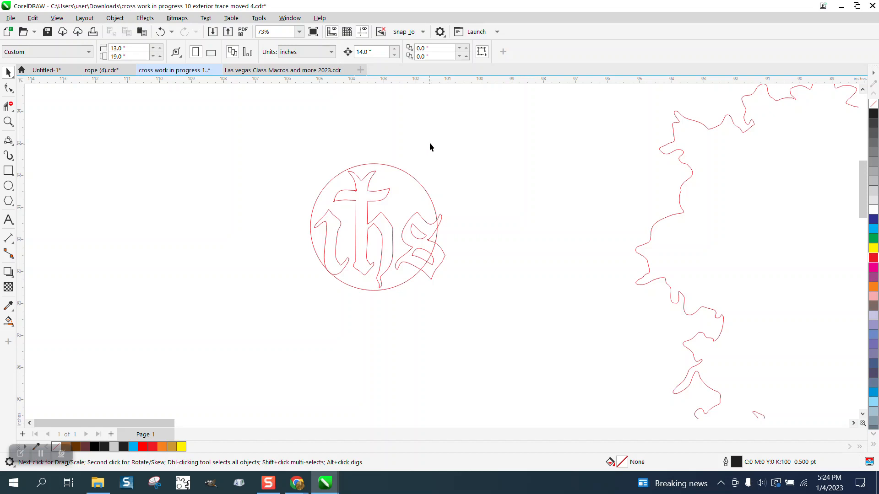
click(364, 52)
text(.01)
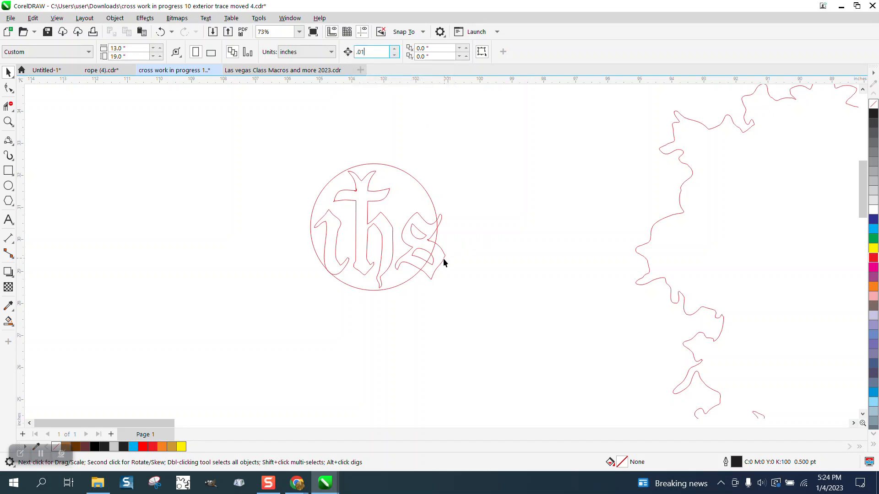
key(Return)
click(441, 262)
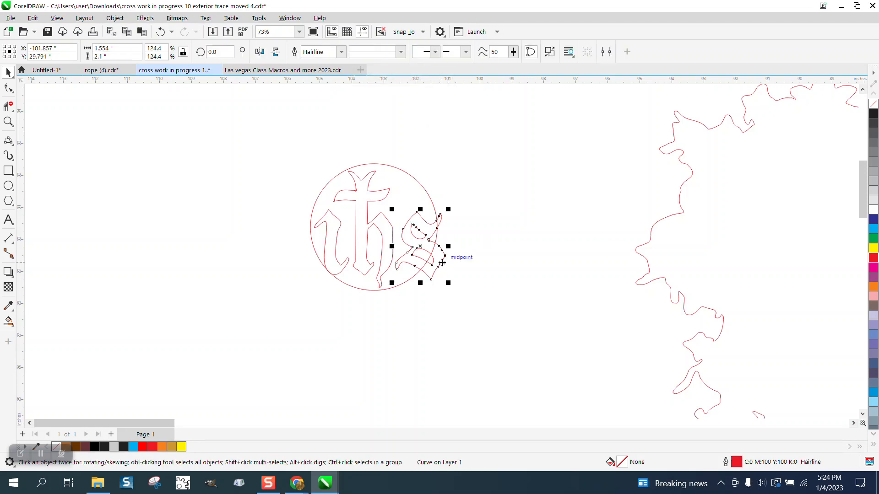
click(407, 177)
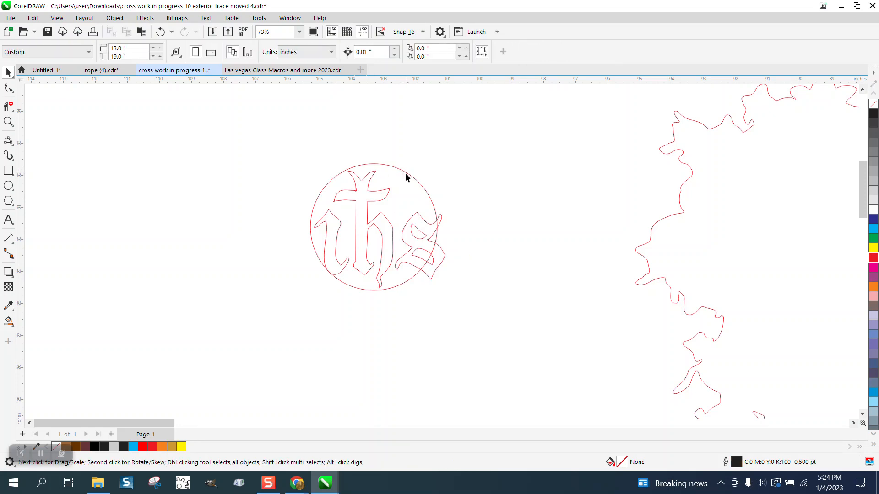
drag(398, 299, 479, 304)
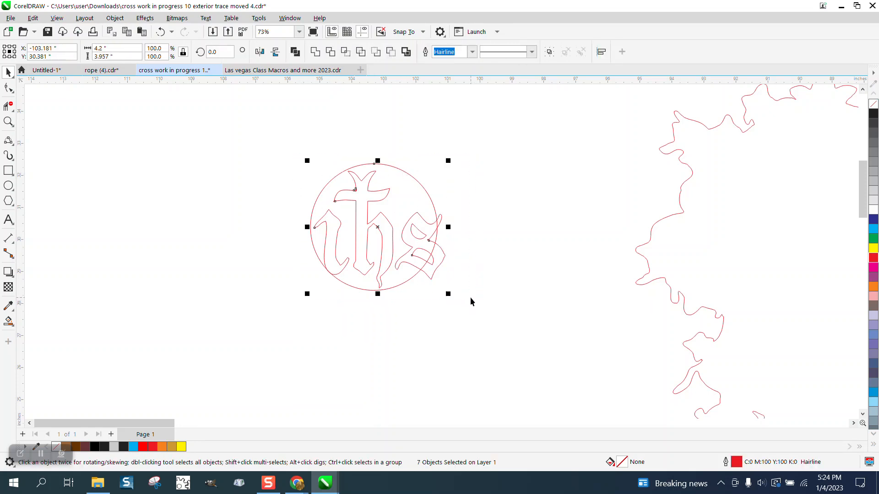
click(472, 287)
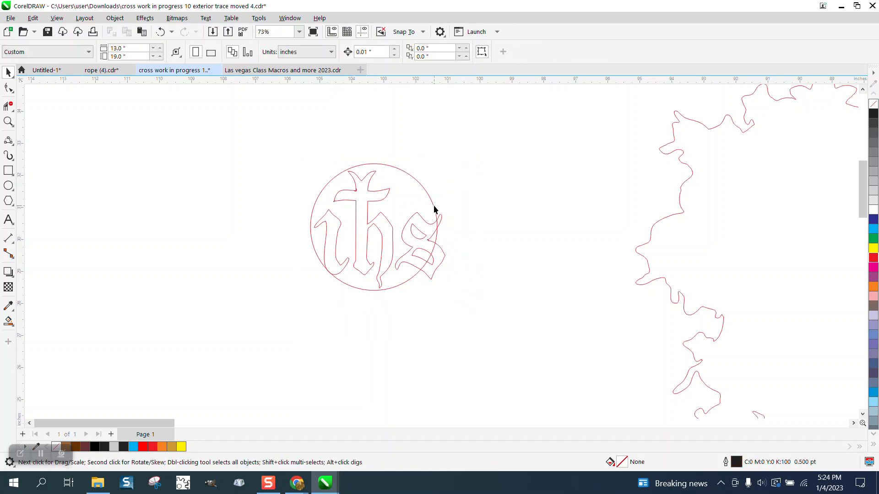
Group the six ihs monogram curves, temporarily nudging the circle 14 inches aside to select them alone
drag(377, 51, 338, 72)
text(14)
click(427, 194)
key(Right)
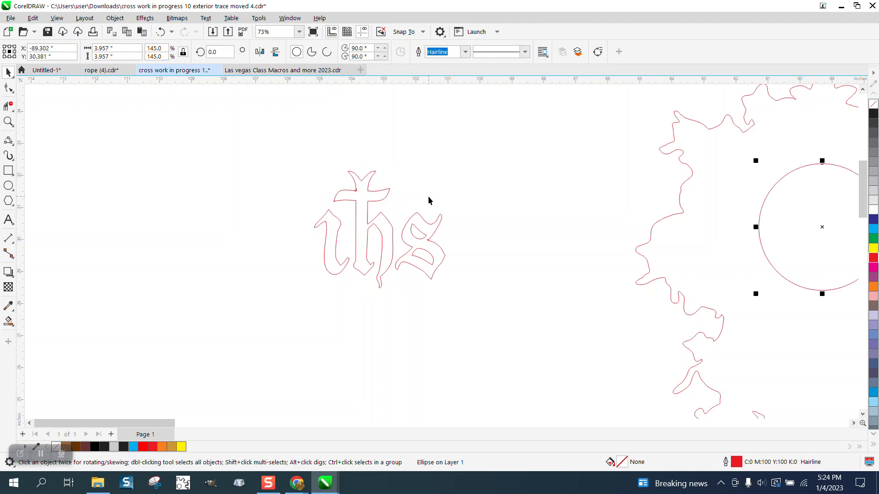
drag(292, 153, 480, 293)
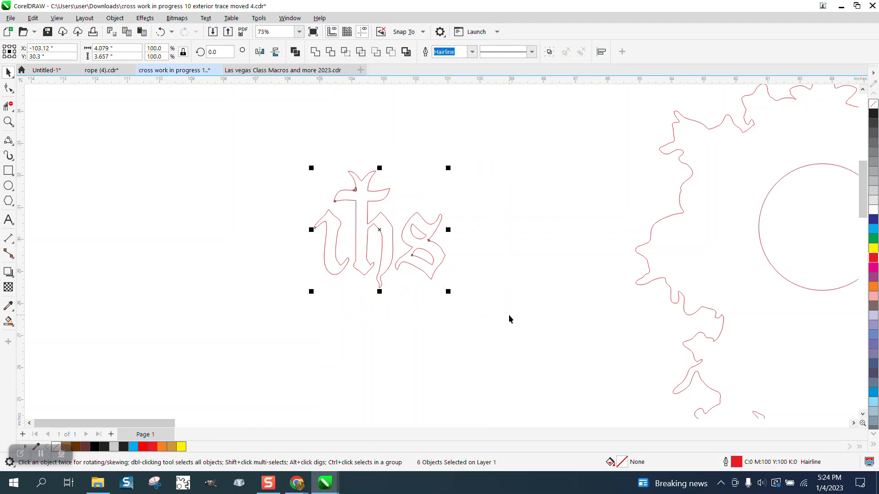
key(ctrl+g)
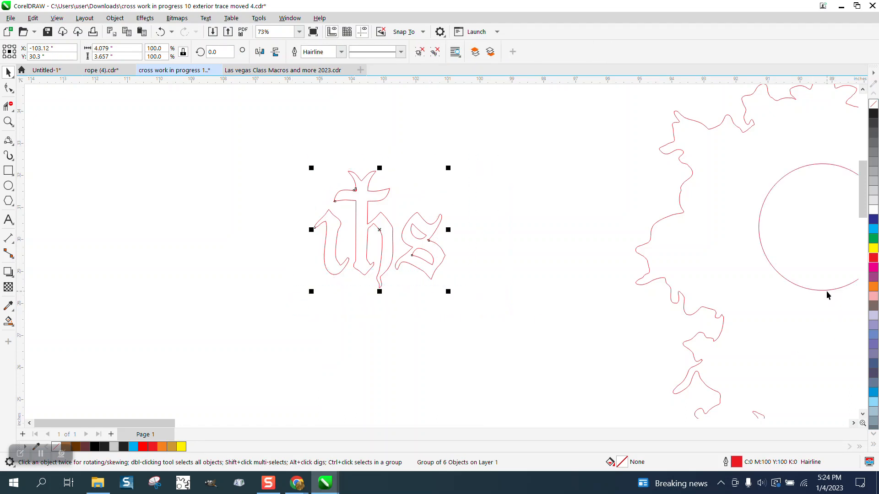
click(826, 291)
key(Left)
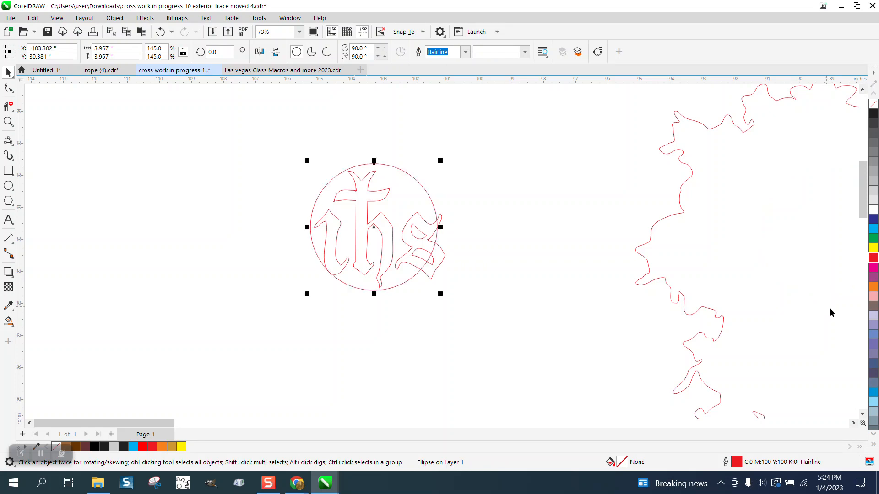
Scale the monogram group down to 92.3%, about 3.77 by 3.38 inches
click(533, 306)
click(445, 257)
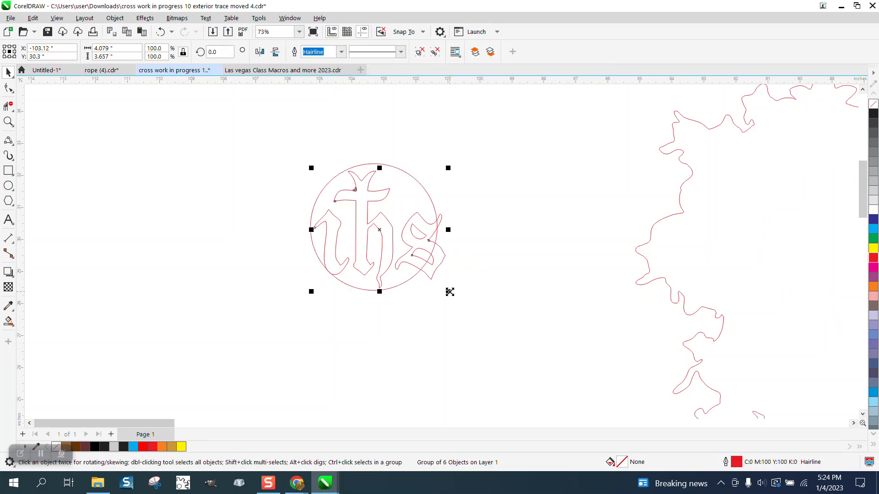
mouse_move(448, 292)
mouse_down()
mouse_move(444, 283)
mouse_move(453, 288)
mouse_up()
click(497, 184)
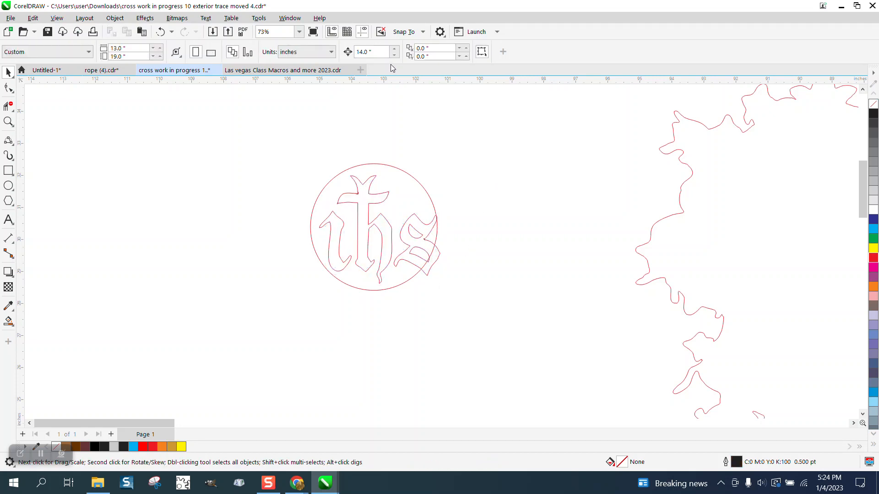
Set the nudge distance to 0.01 inch and nudge the monogram three steps left and three steps up
triple_click(381, 51)
text(1.)
key(BackSpace)
key(BackSpace)
text(.01)
click(438, 261)
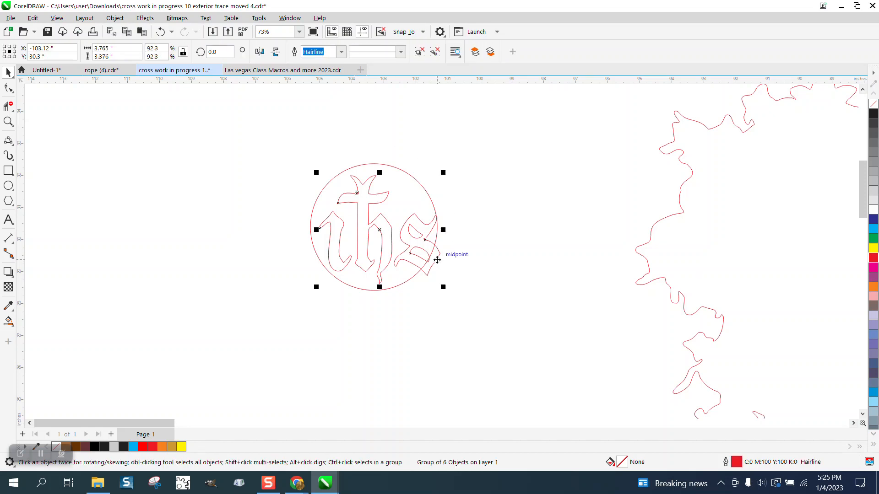
key(Left)
key(Left)
key(Left)
key(Left)
key(Left)
key(Left)
key(Left)
key(Left)
key(Left)
key(Left)
key(Left)
key(Left)
key(Left)
key(Left)
key(Left)
key(Left)
key(Left)
key(Left)
key(Left)
key(Left)
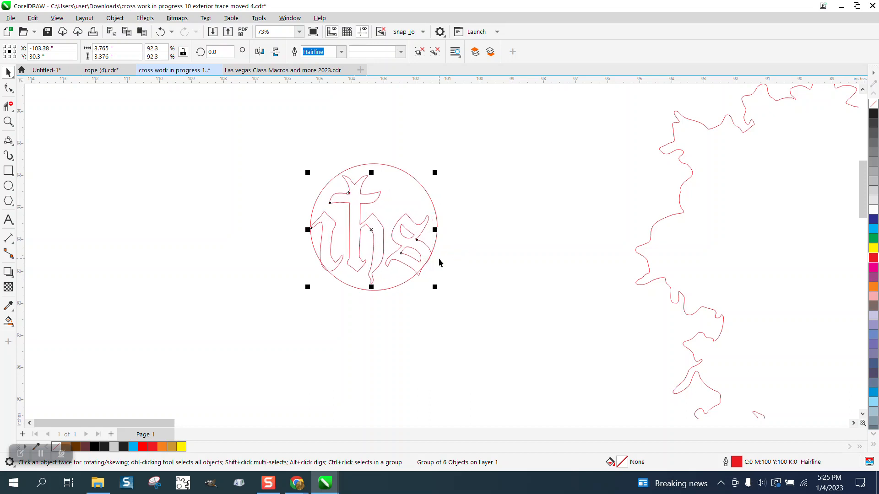
key(Up)
key(Up)
key(Up)
key(Up)
key(Up)
key(Up)
key(Up)
key(Up)
key(Up)
key(Up)
key(Up)
key(Up)
key(Up)
key(Up)
key(Up)
key(Up)
key(Up)
key(Up)
key(Up)
key(Up)
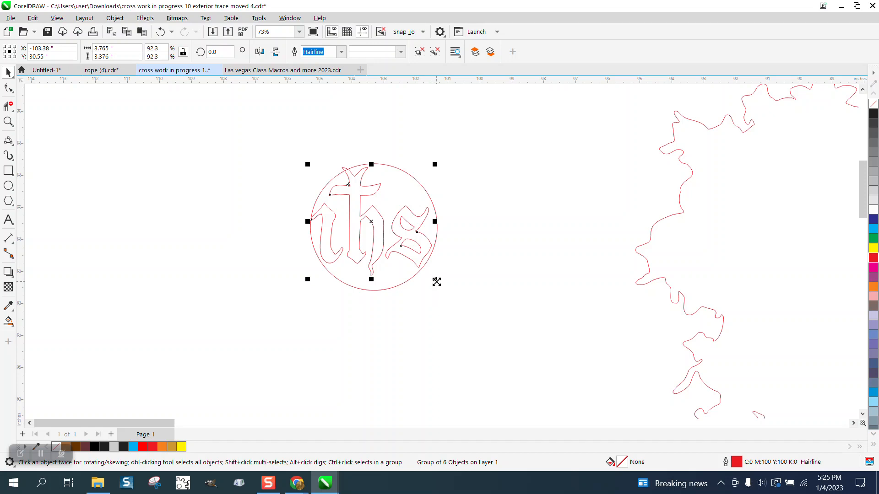
Scale the monogram to 98.8%, about 4.03 by 3.61 inches, and nudge it down one step
drag(435, 280, 441, 290)
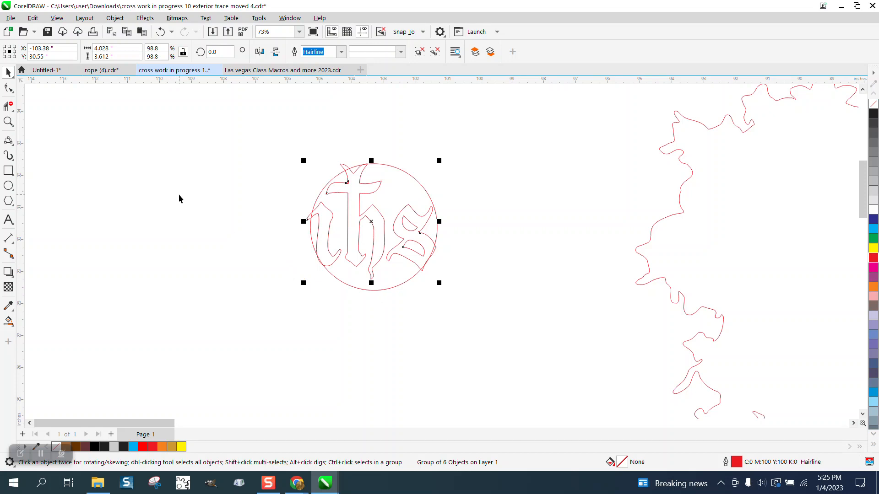
key(Down)
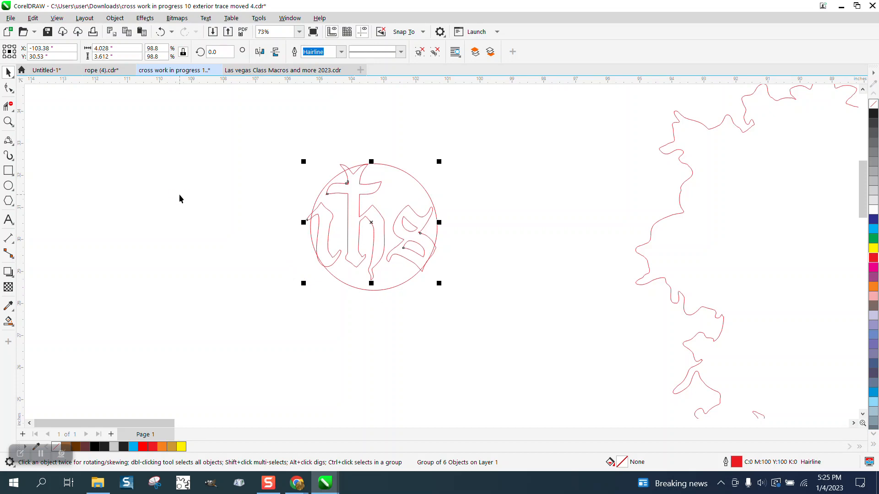
Zoom in on the circle and ungroup the monogram
click(9, 122)
drag(288, 143, 492, 318)
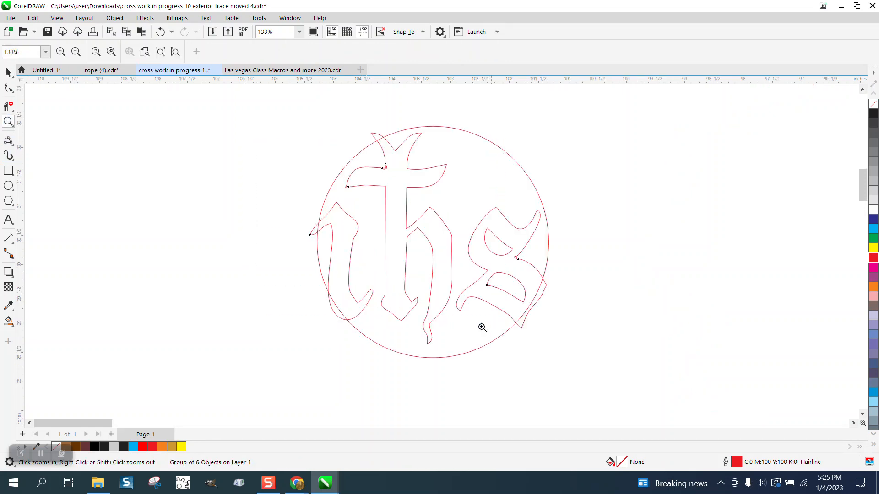
click(9, 88)
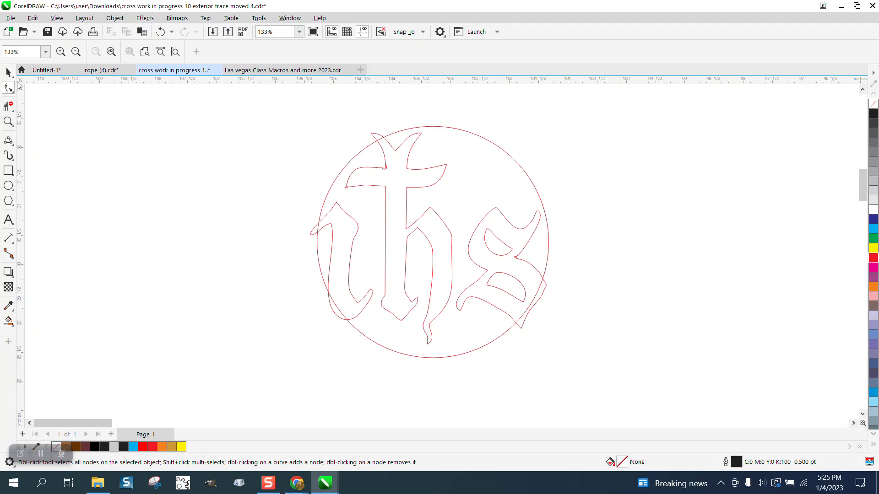
key(space)
click(416, 187)
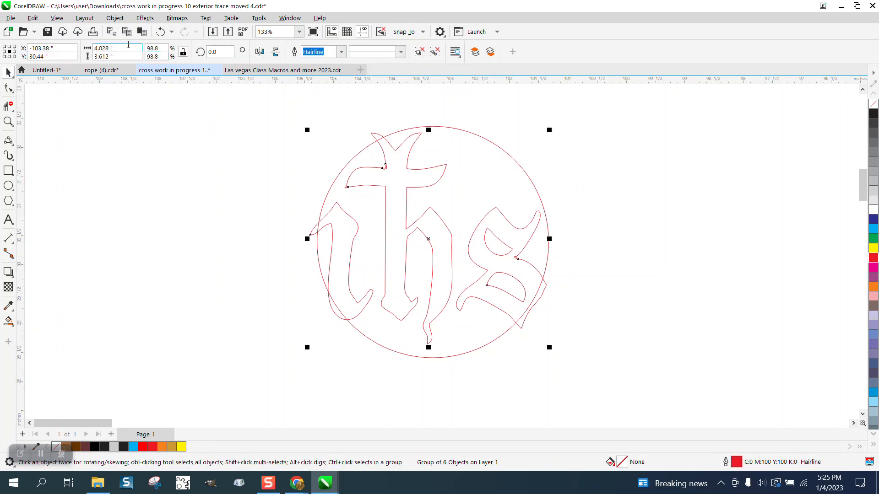
click(115, 18)
mouse_move(243, 205)
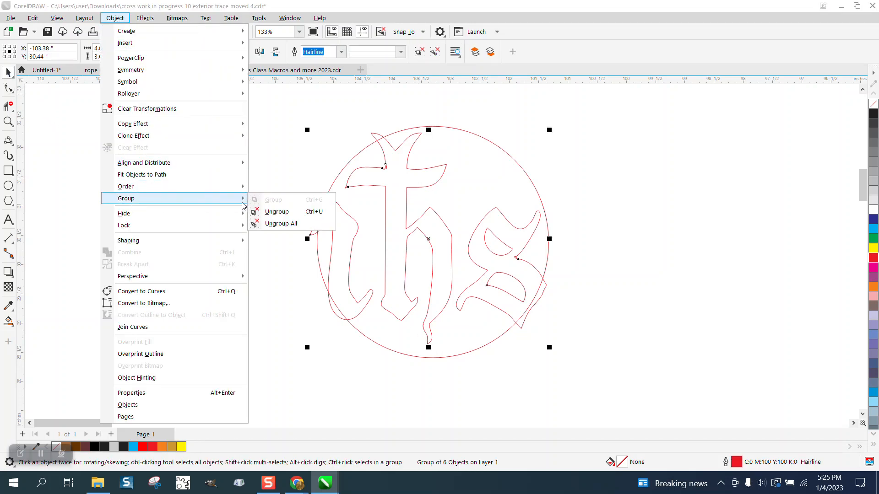
click(276, 211)
Drag the nodes at the bottom of the h's tail downward to lengthen it past the circle's edge
key(F10)
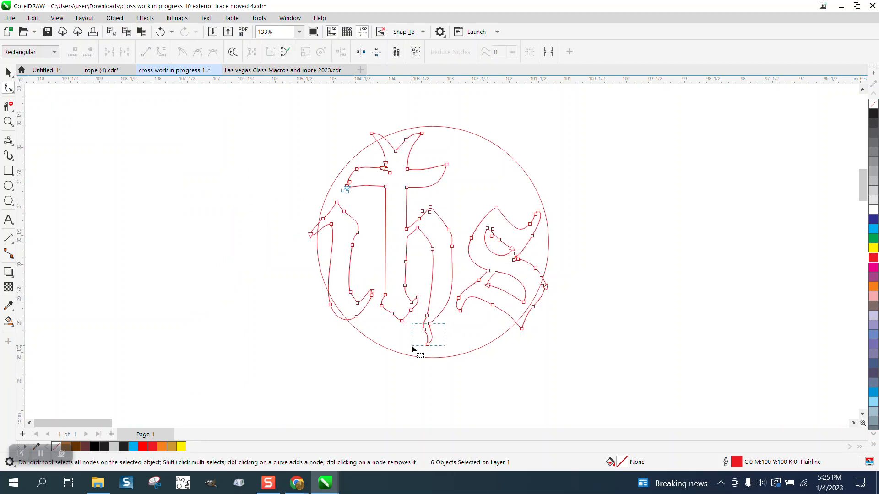
drag(413, 349, 424, 364)
click(460, 373)
click(8, 71)
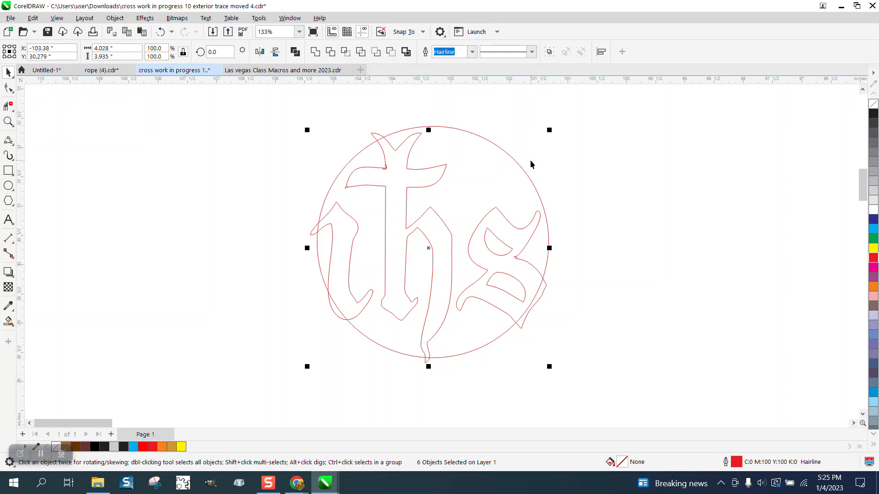
Set the nudge distance to 14 inches and nudge the circle one step right, clear of the monogram
click(470, 98)
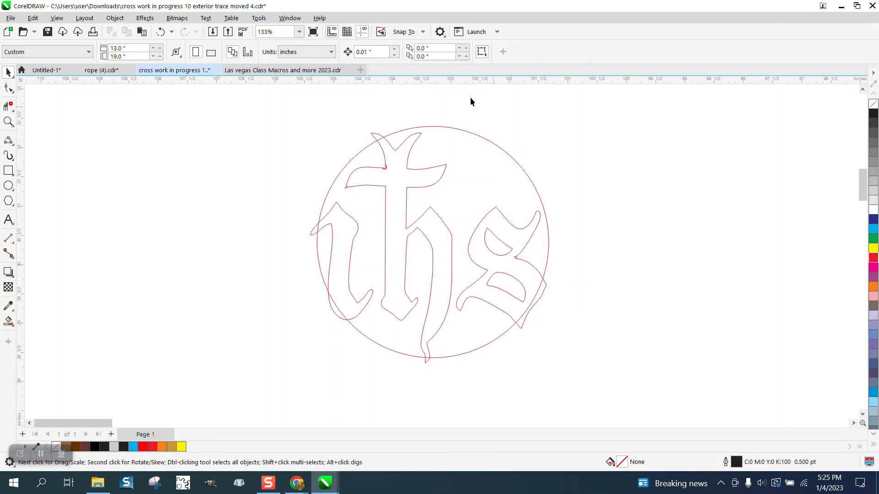
click(372, 51)
text(14)
click(508, 155)
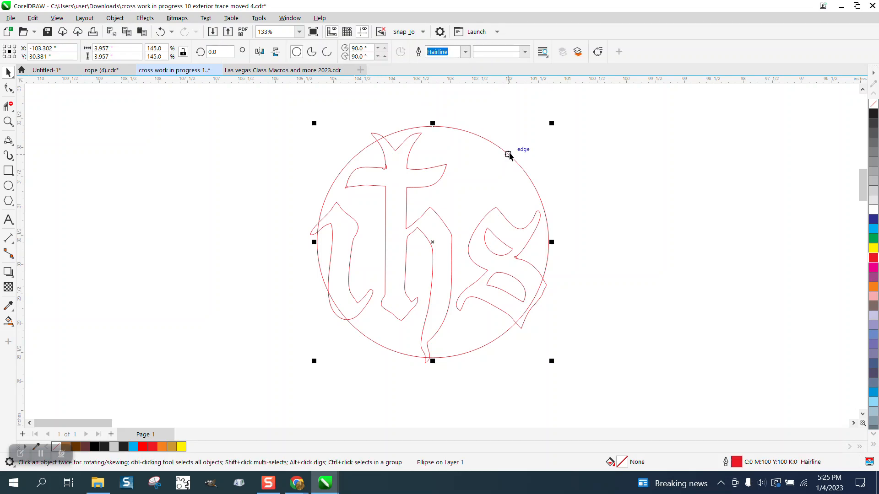
key(Right)
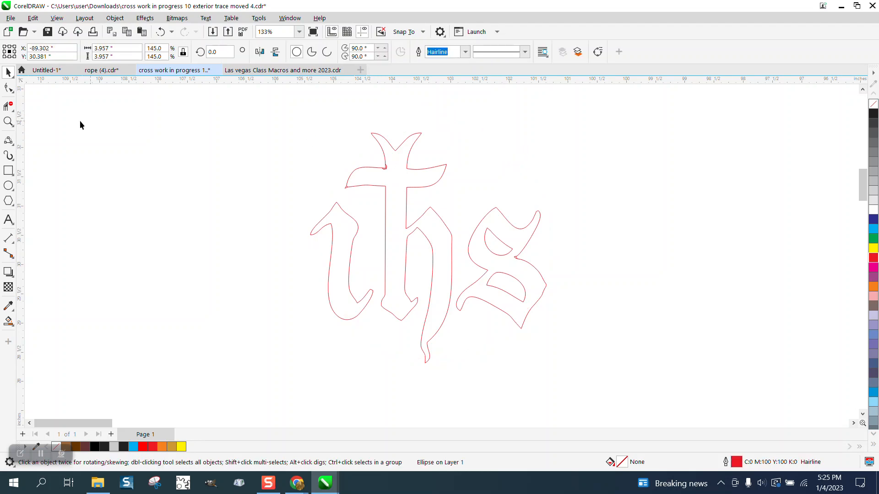
Remove the small overlapping segments where the cross's left crossbar arm meets its stem with Virtual Segment Delete
click(9, 121)
drag(359, 145, 438, 180)
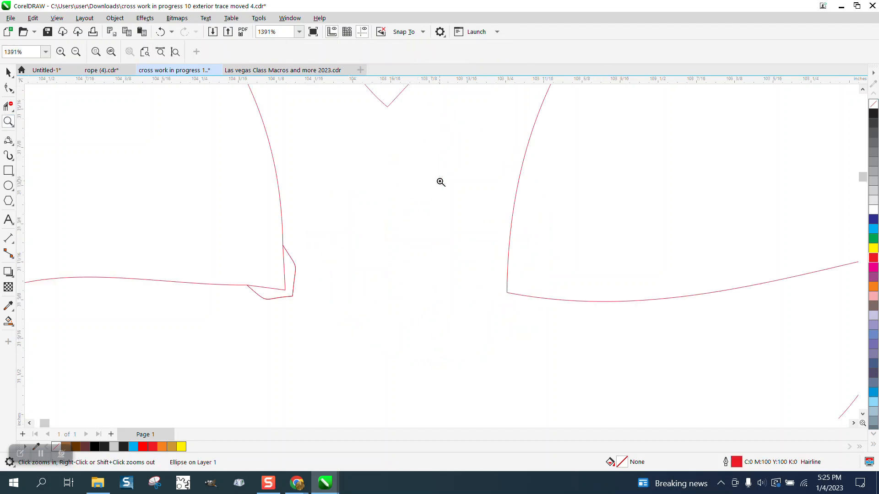
click(11, 108)
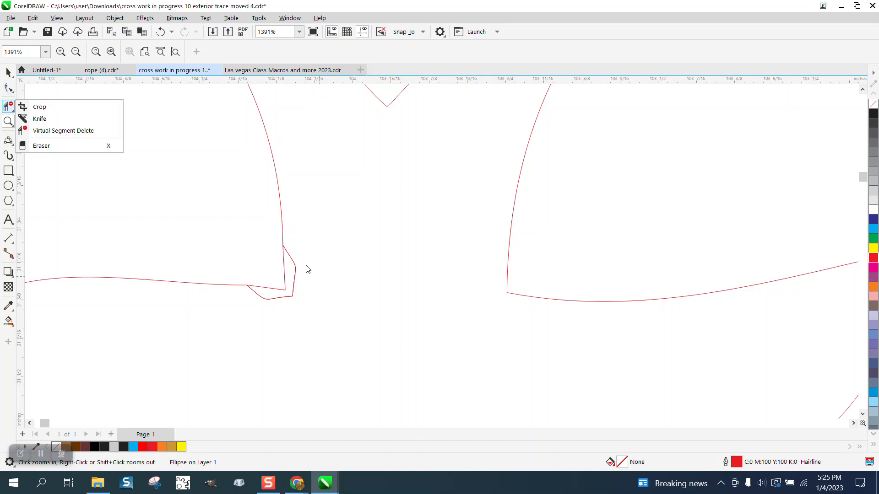
click(69, 132)
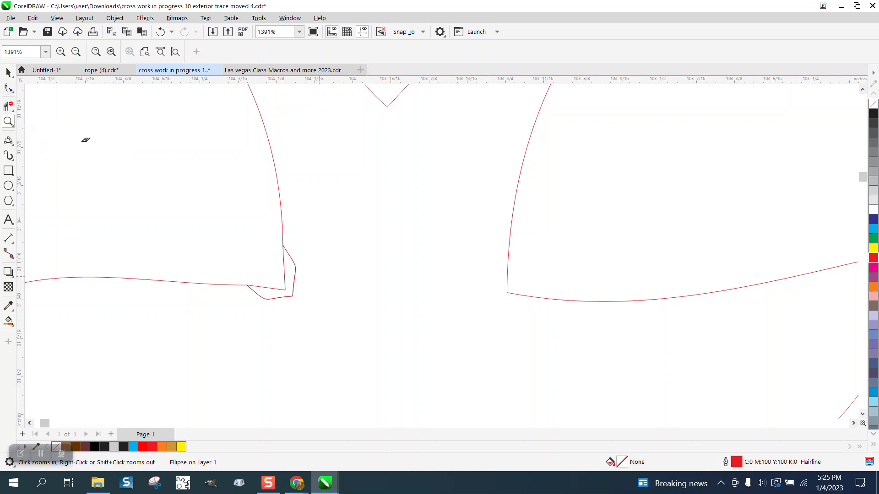
click(296, 264)
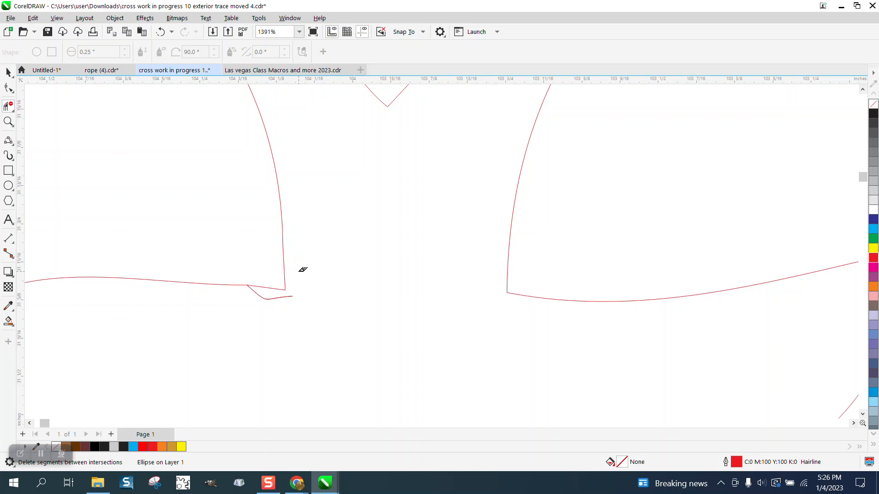
click(280, 297)
scroll(319, 308, down, 4)
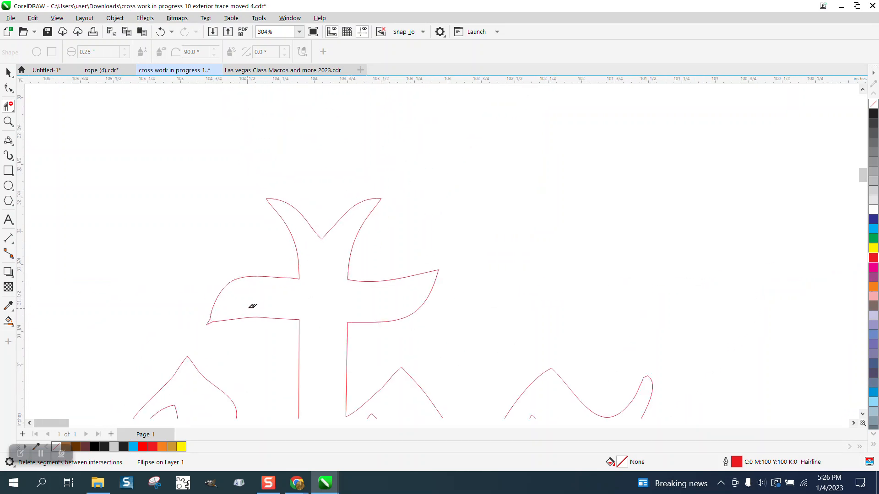
scroll(137, 187, down, 2)
click(10, 74)
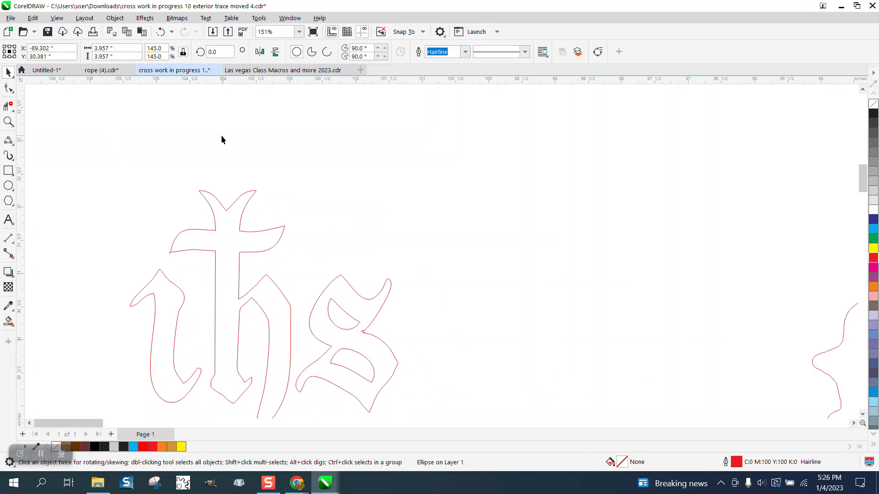
Nudge the circle one step left, back over the ihs monogram
scroll(171, 158, down, 1)
drag(140, 158, 415, 374)
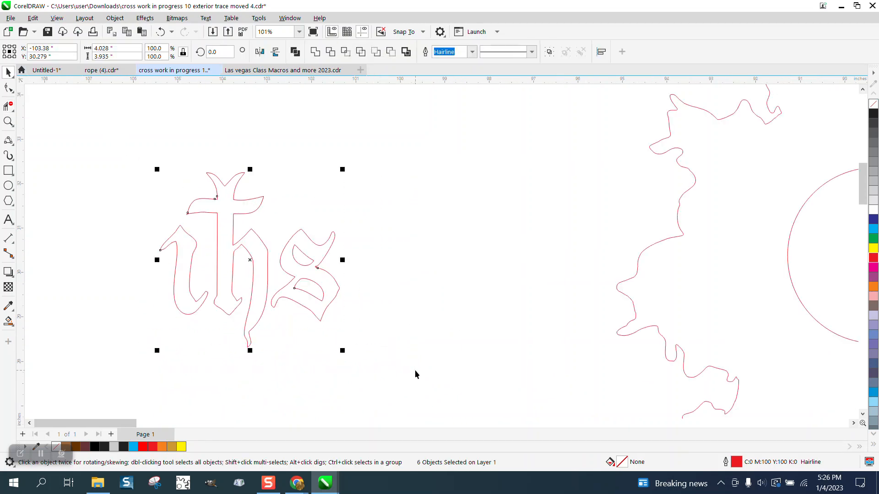
click(848, 334)
key(Left)
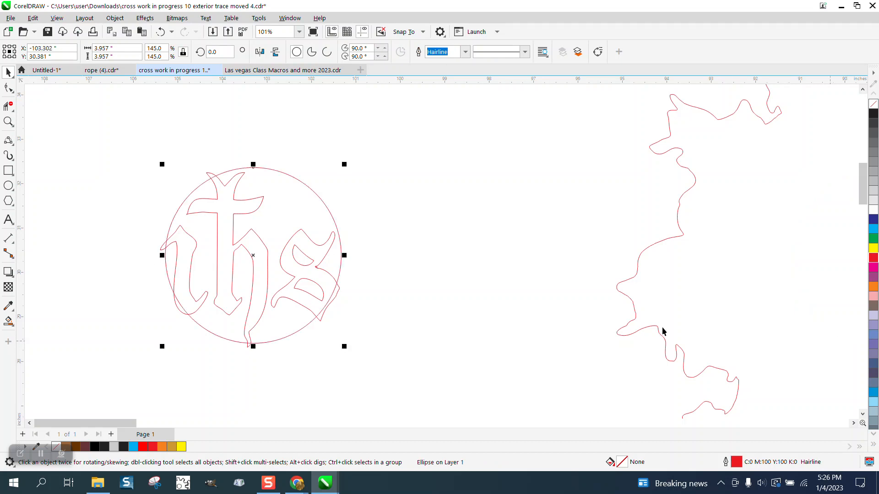
Select the circle and monogram together and trim them with Front minus back
drag(141, 159, 394, 351)
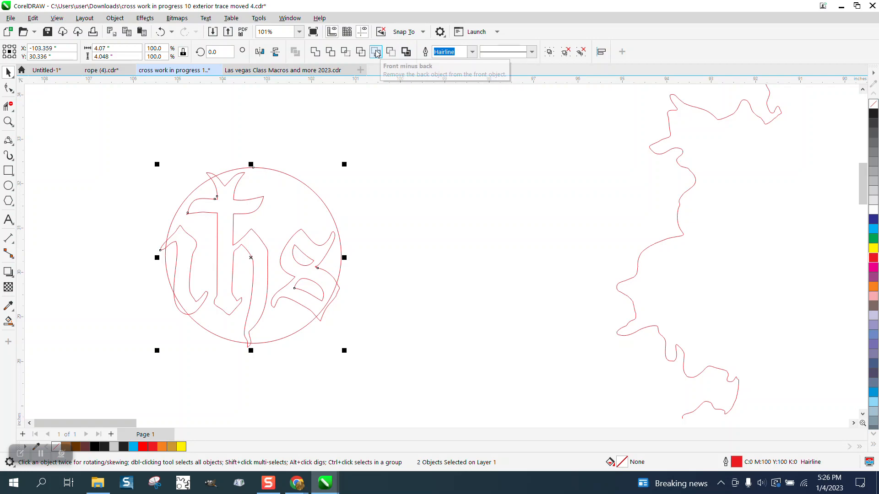
click(375, 53)
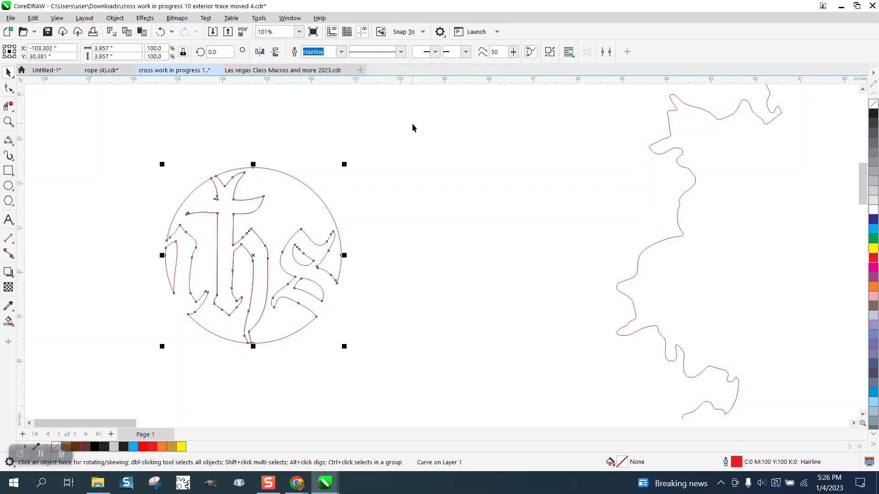
Nudge the trimmed circle one step right onto the centre of the cross outline
scroll(265, 149, down, 4)
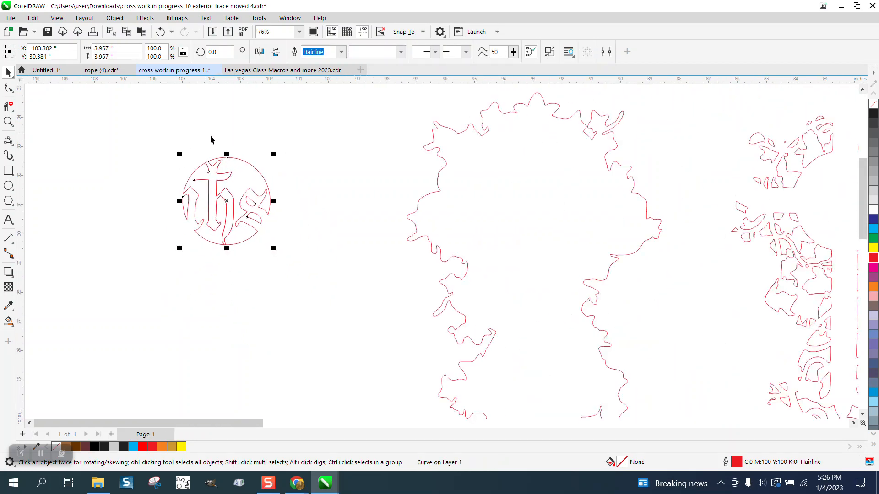
key(Right)
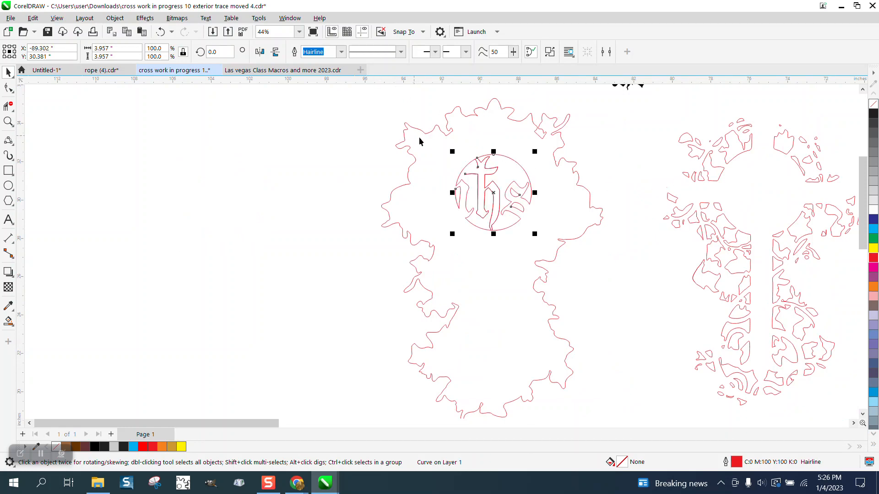
Delete the small black ihs monogram above the cross outline
click(713, 208)
scroll(658, 190, down, 3)
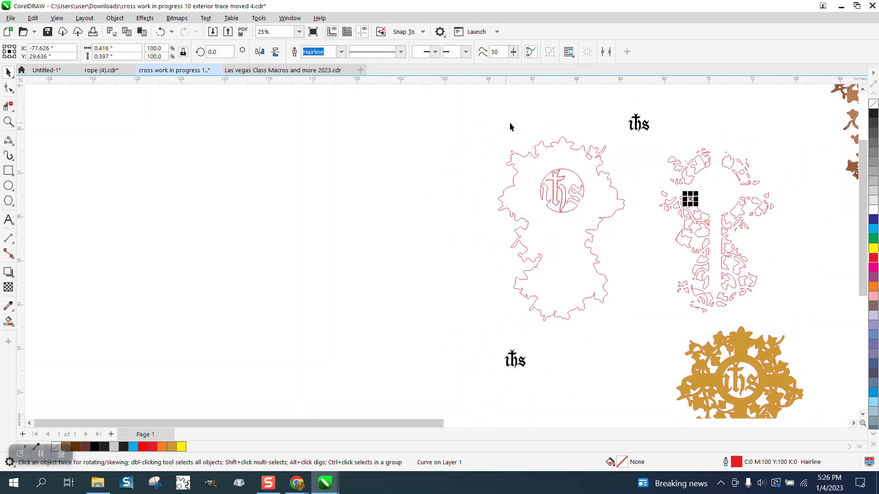
click(637, 123)
key(Delete)
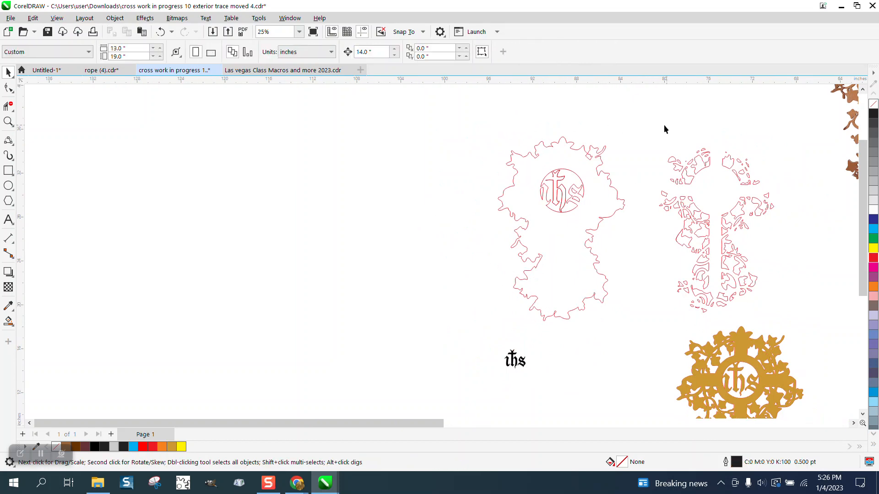
Group the cross's interior pieces and nudge the group one step left over the outline
drag(714, 288, 801, 323)
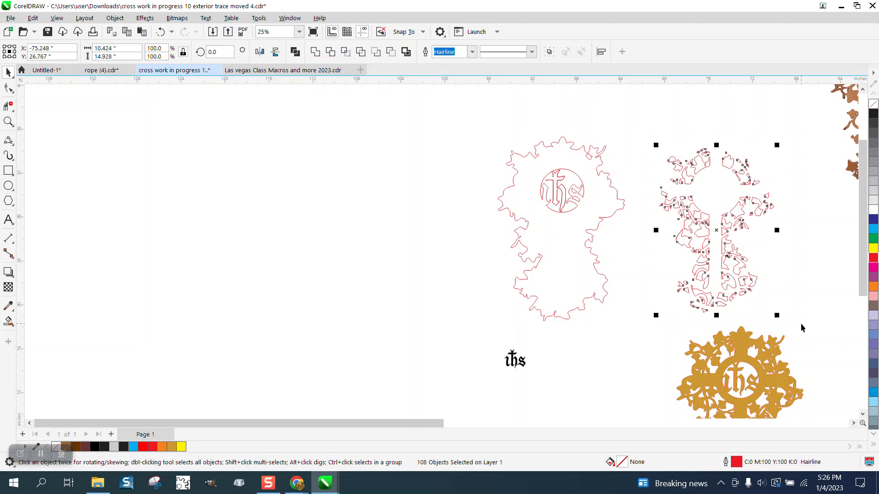
key(ctrl+g)
key(Left)
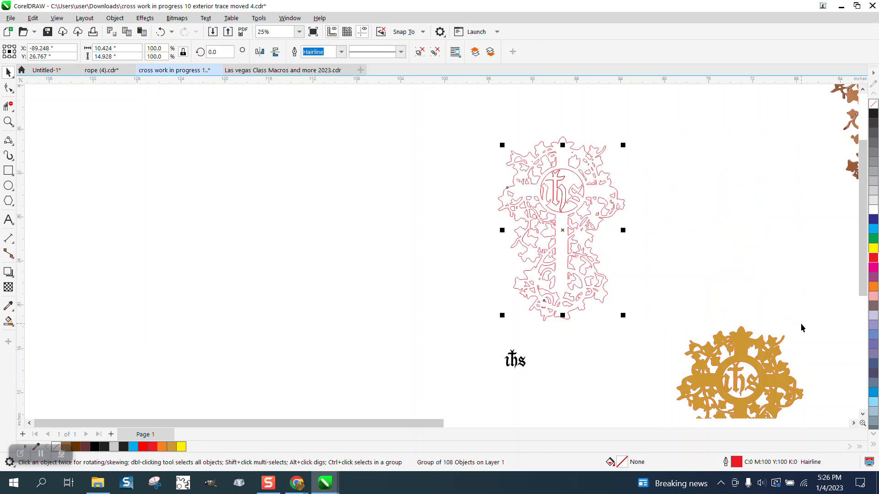
Undo the last five changes, back to the separate circle and monogram
click(8, 122)
drag(492, 150, 667, 269)
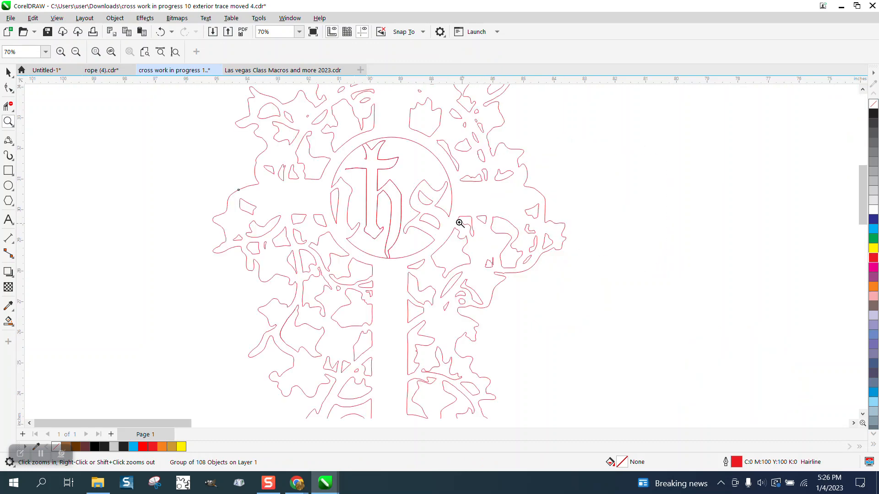
drag(368, 146, 433, 194)
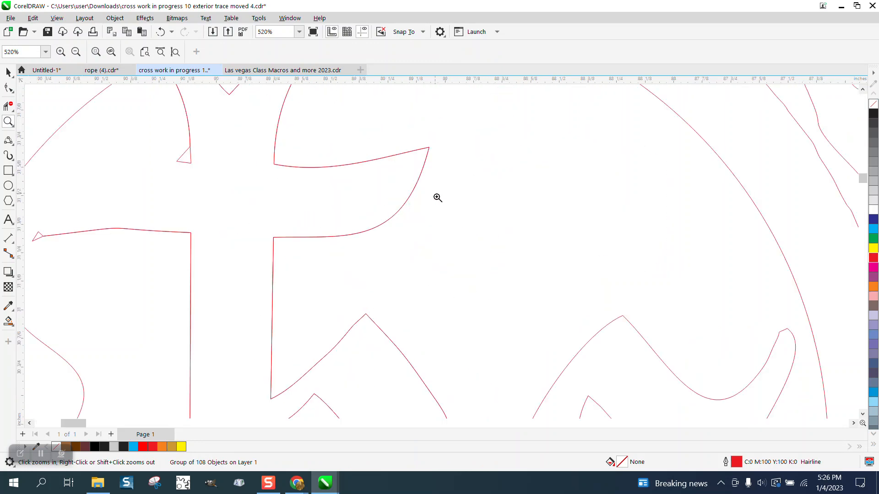
right_click(440, 199)
scroll(401, 193, down, 3)
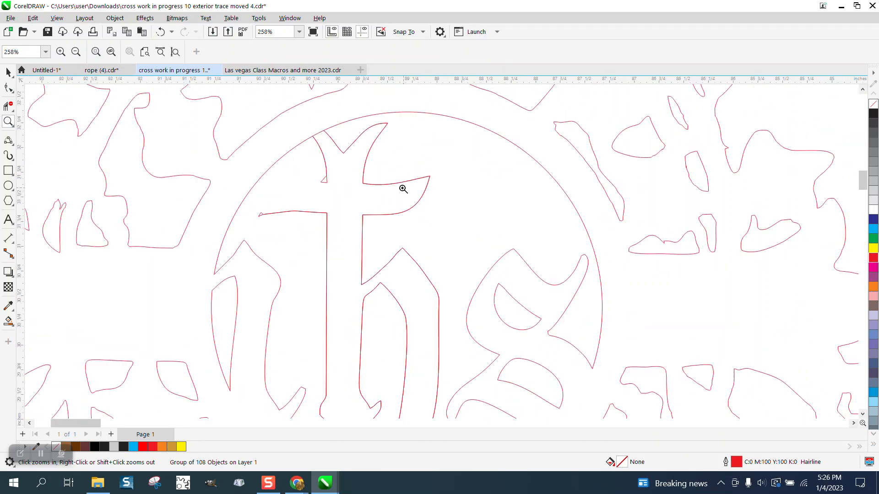
click(161, 31)
scroll(447, 145, down, 3)
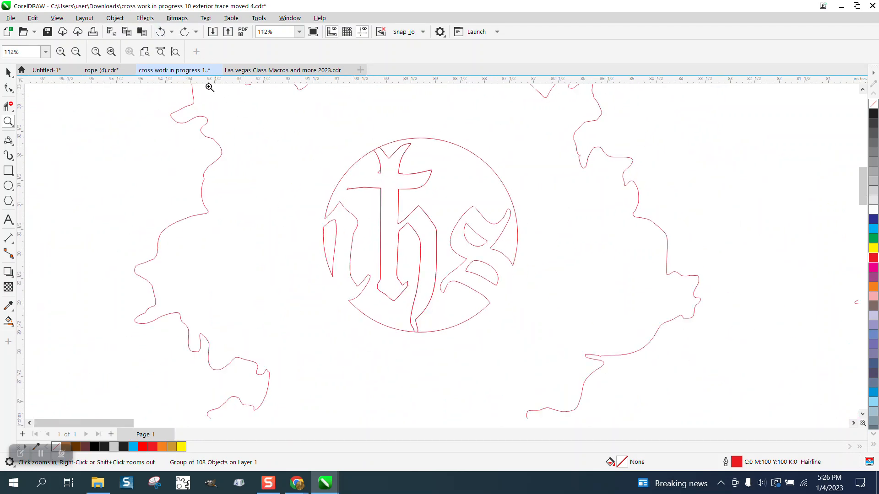
click(161, 32)
click(161, 32)
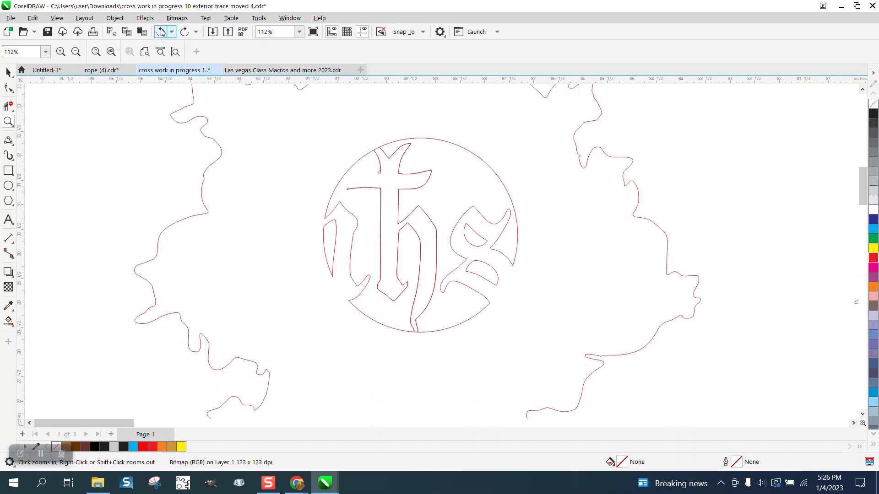
click(161, 32)
right_click(452, 200)
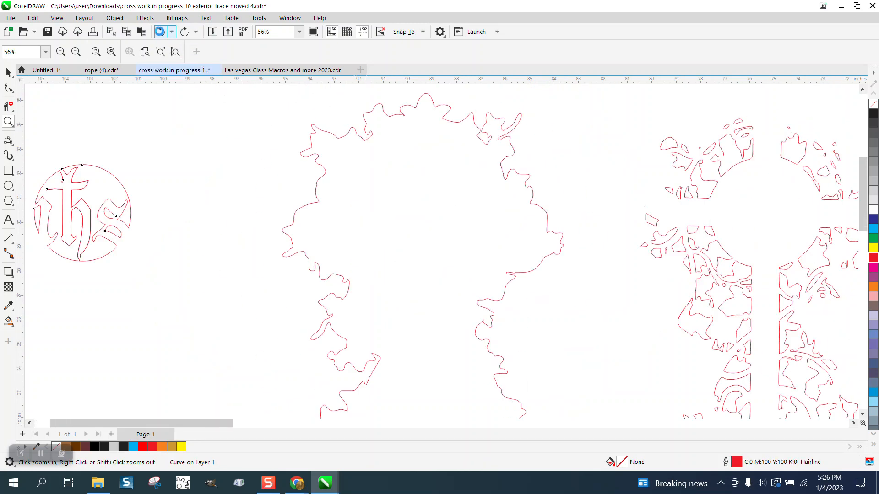
click(161, 32)
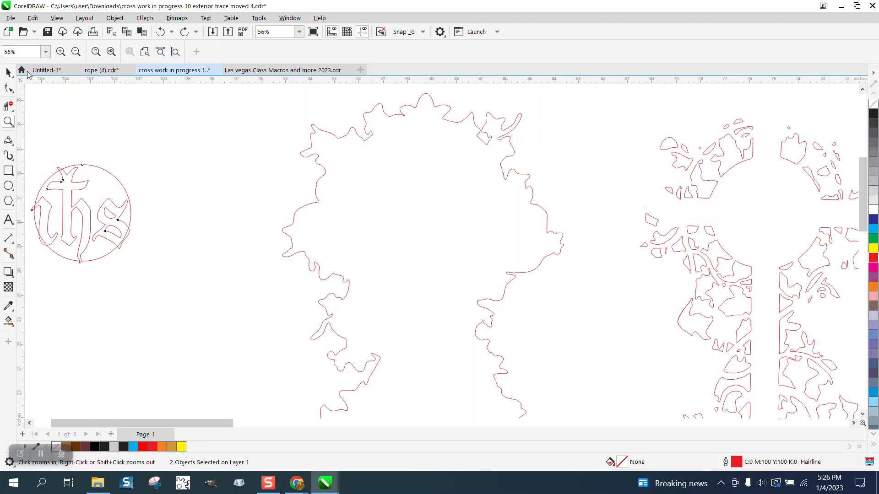
Nudge the circle one step right onto the centre of the cross outline
click(9, 71)
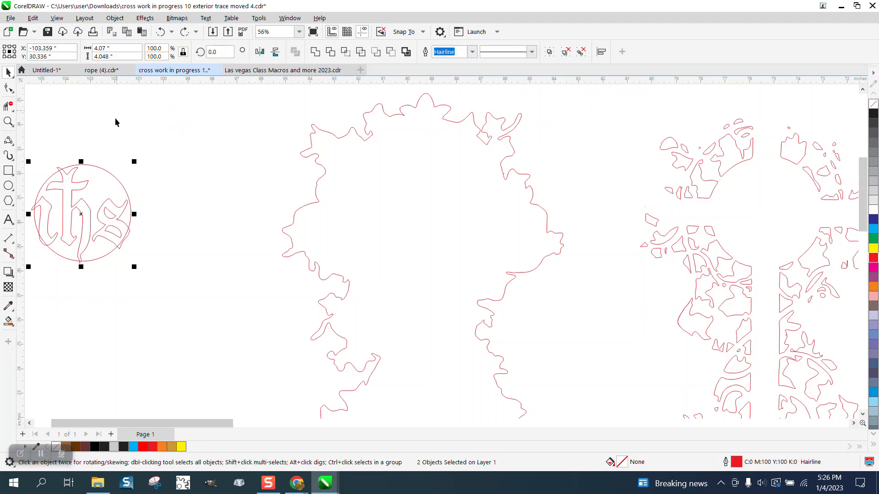
click(124, 170)
click(120, 181)
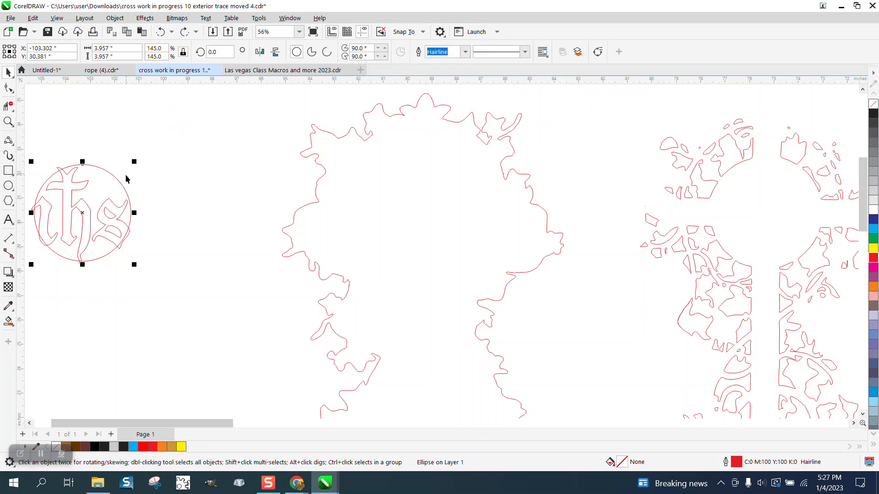
key(Right)
scroll(119, 189, down, 1)
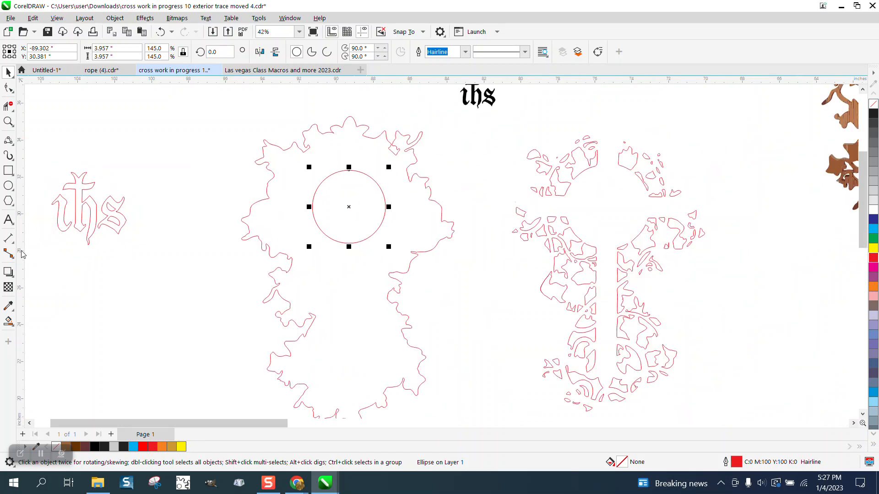
Try filling the monogram's letters with Smart Fill, undoing each fill
click(11, 323)
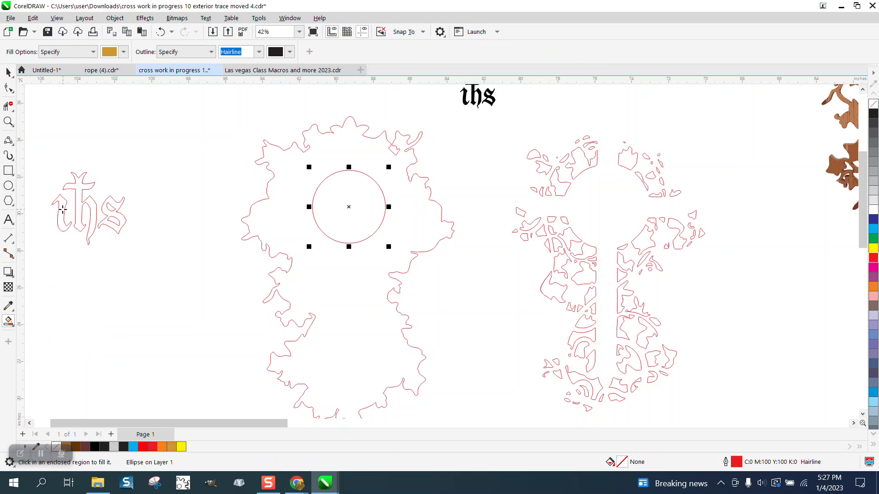
click(64, 210)
key(ctrl+z)
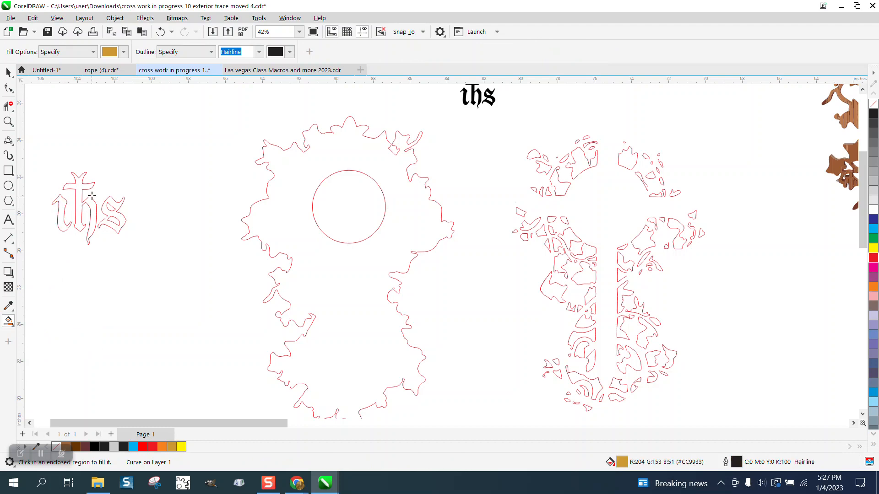
click(81, 186)
key(ctrl+z)
click(111, 199)
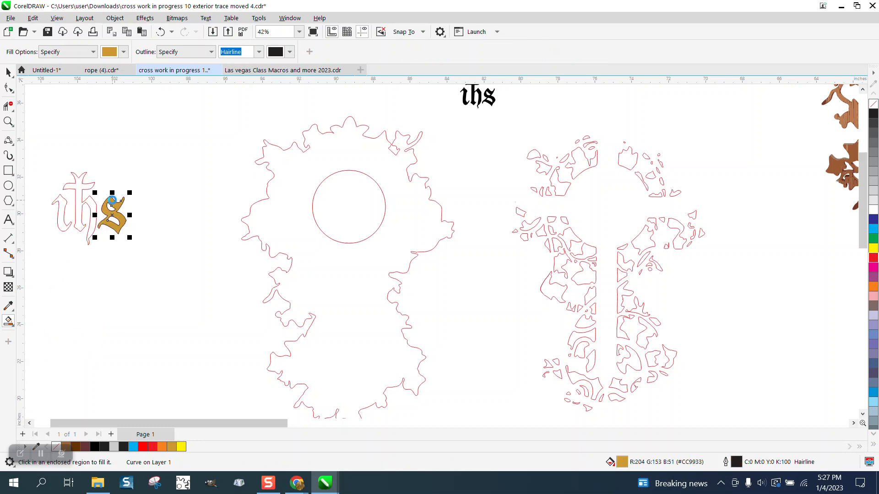
key(ctrl+z)
Select the gold-filled ihs monogram at the top left and remove its fill
scroll(188, 257, down, 1)
scroll(188, 256, down, 2)
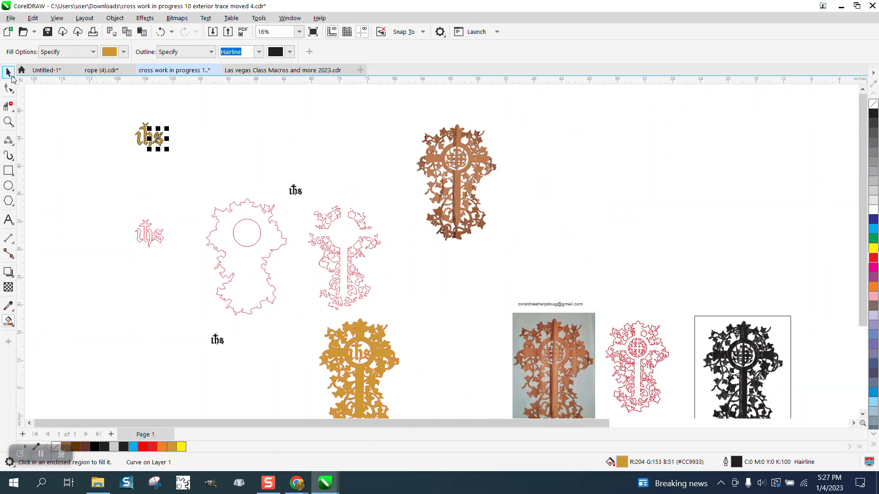
click(9, 72)
drag(129, 109, 214, 177)
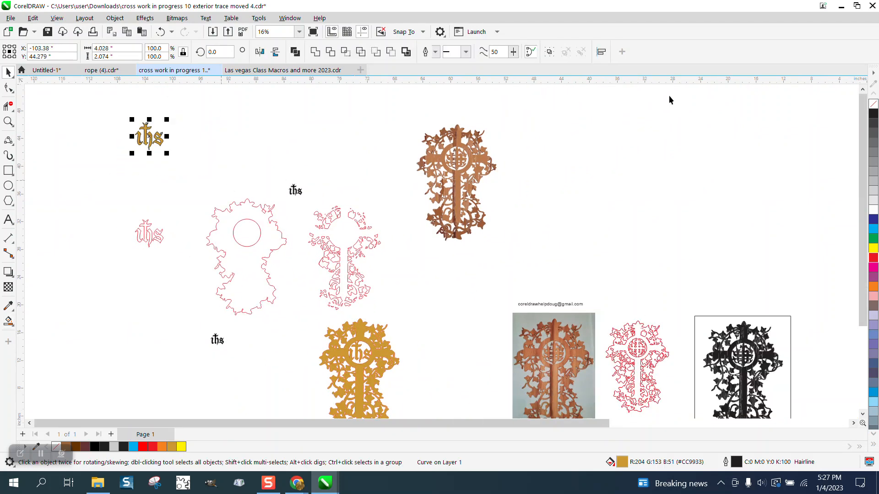
click(875, 105)
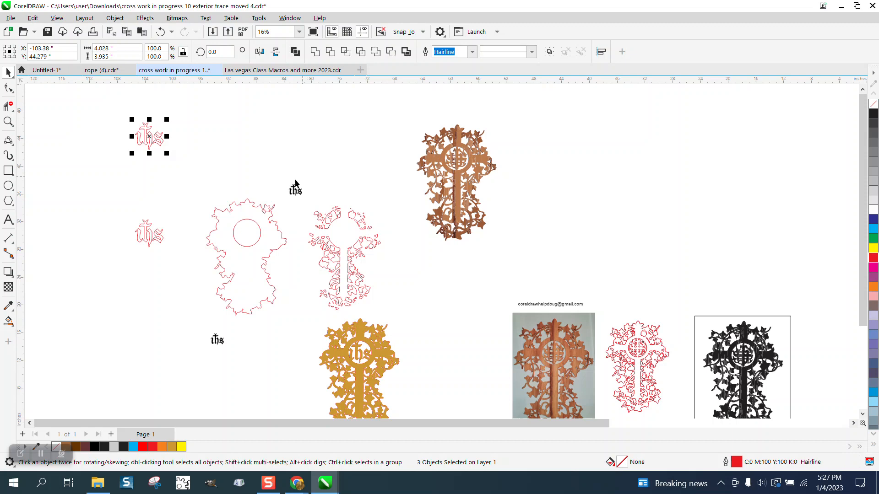
Nudge the circle one step up and one step left onto the top-left ihs monogram
click(260, 232)
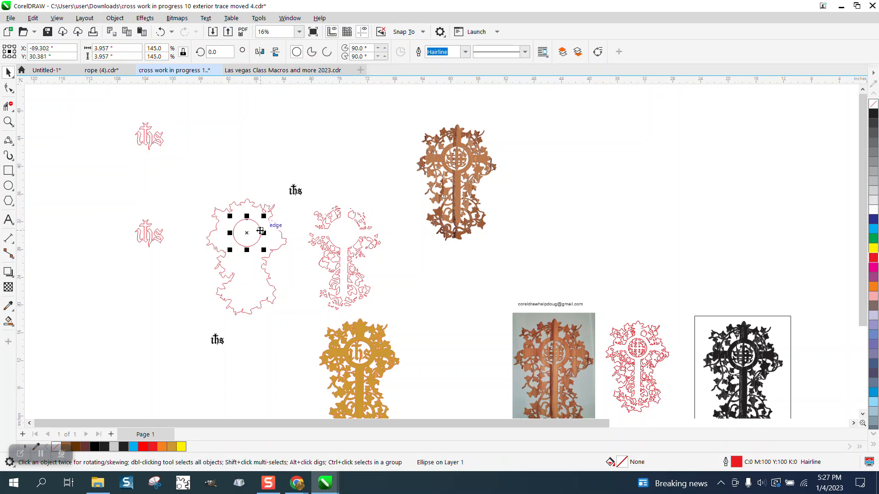
key(Up)
key(Left)
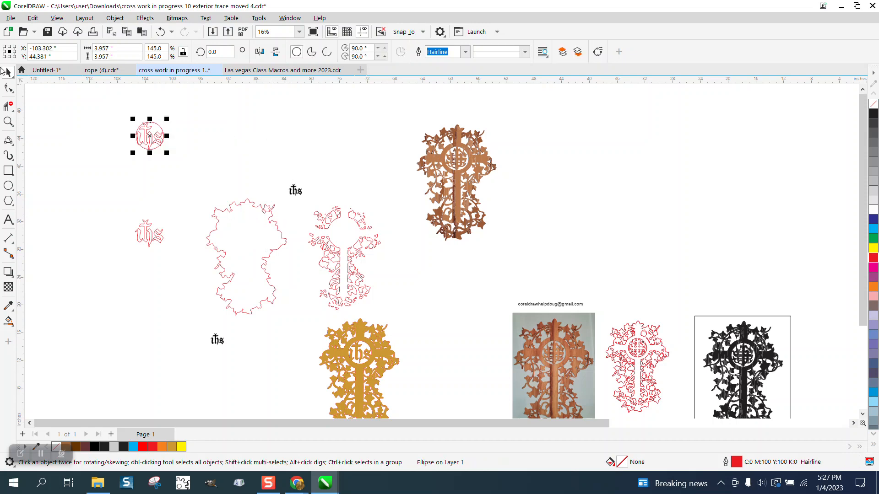
Try trimming the circle and monogram with Front minus back, then undo it
click(9, 121)
drag(121, 114, 218, 177)
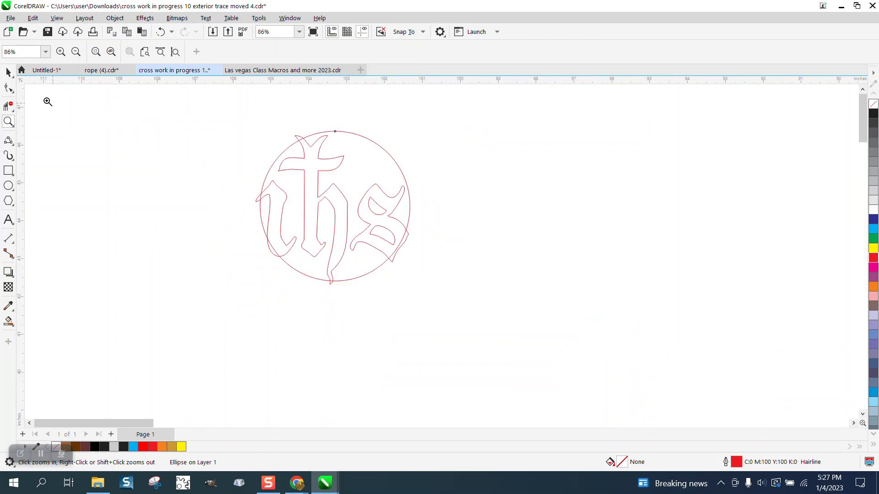
click(8, 71)
drag(216, 107, 452, 279)
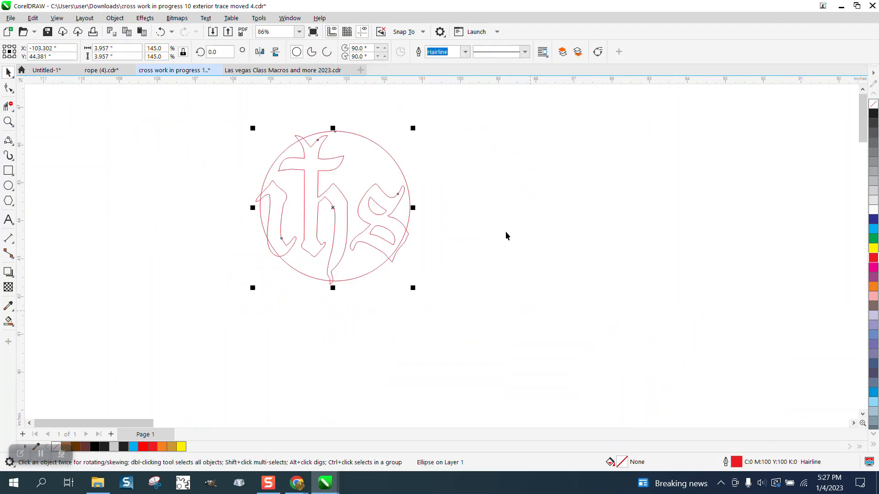
click(376, 53)
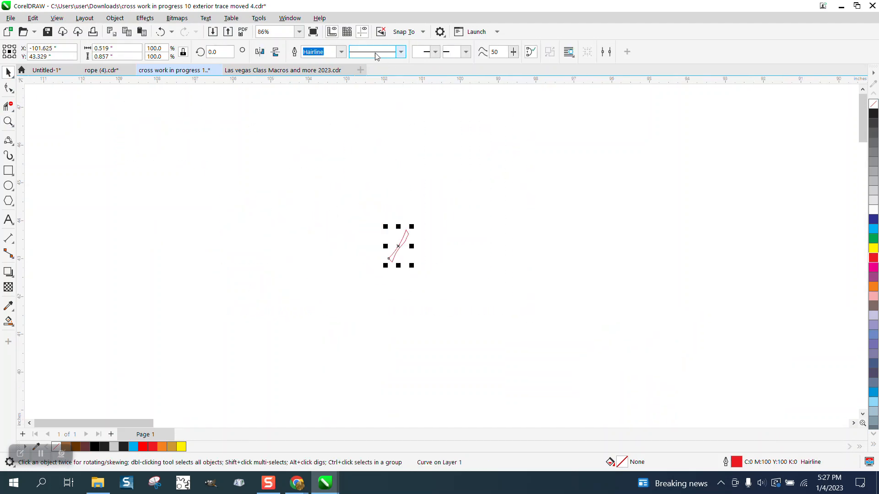
click(160, 32)
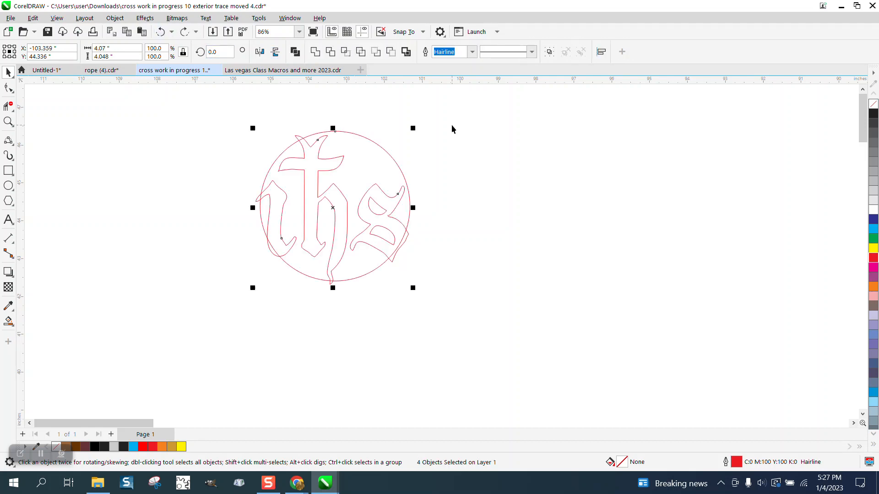
Group the monogram's three letters, moving the circle aside and nudging it back over them
click(402, 166)
key(Right)
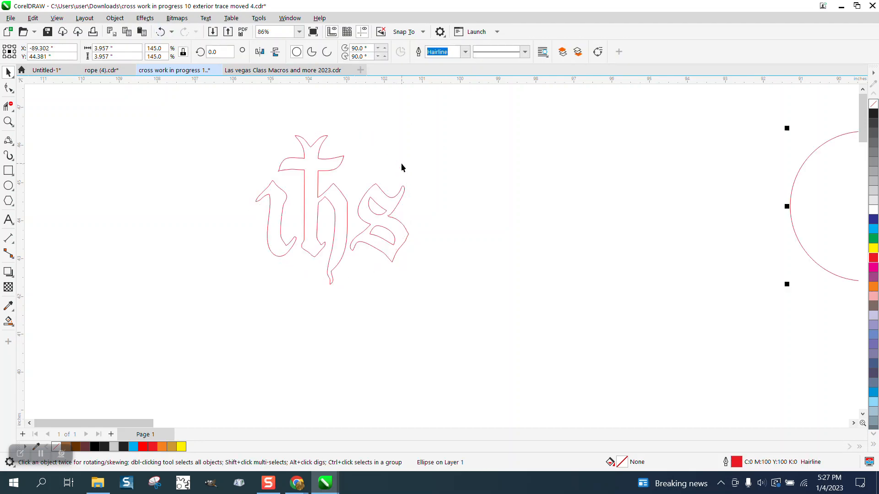
click(324, 160)
drag(230, 115, 516, 325)
key(ctrl+g)
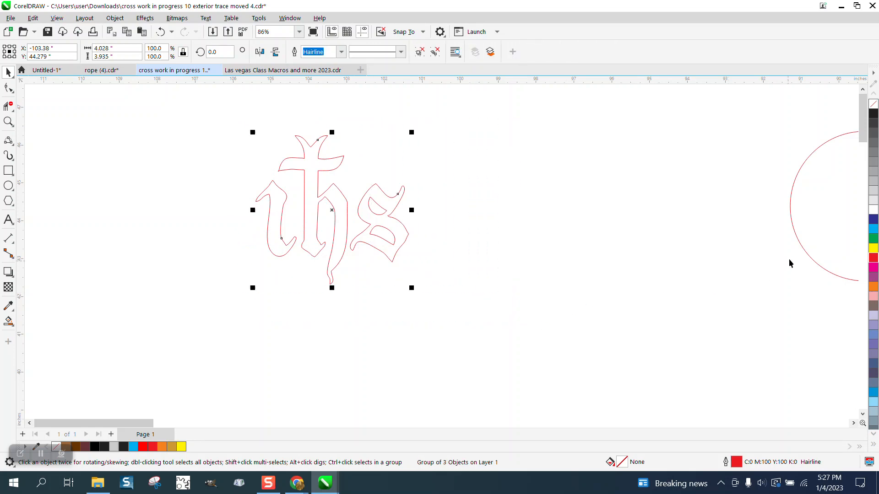
click(803, 246)
key(Left)
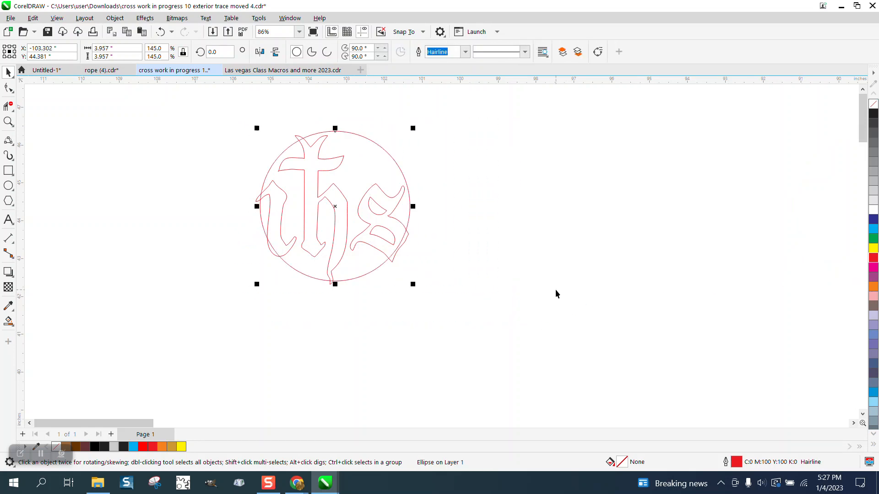
Select the circle and the ihs monogram together and combine them into a single curve
drag(249, 107, 513, 320)
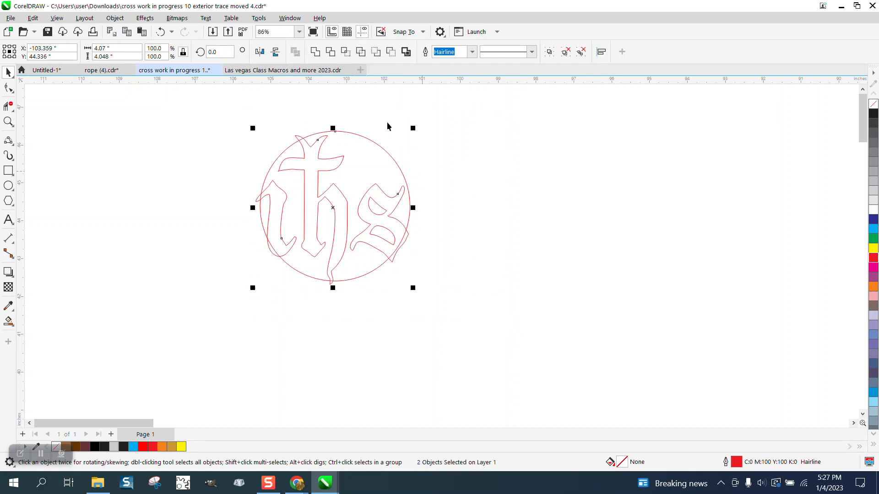
click(375, 53)
click(392, 53)
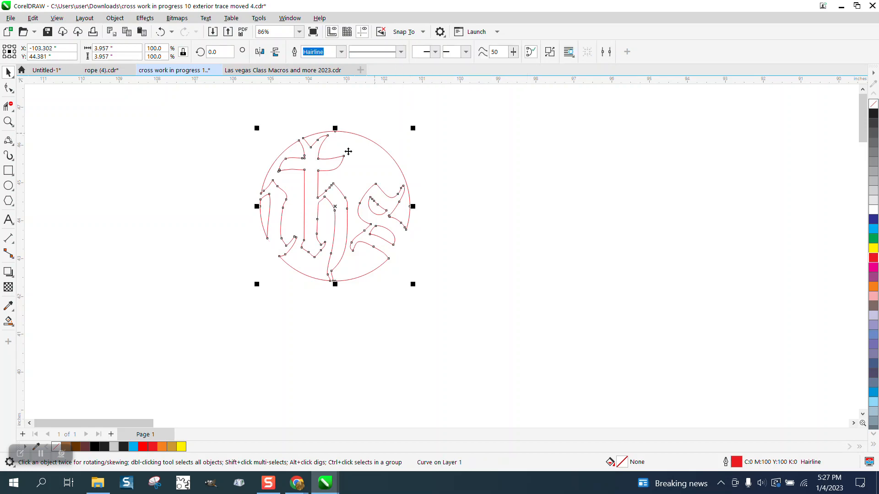
Move the combined circle and monogram 14 inches right and 14 inches down into the centre of the traced cross outline
scroll(114, 215, down, 3)
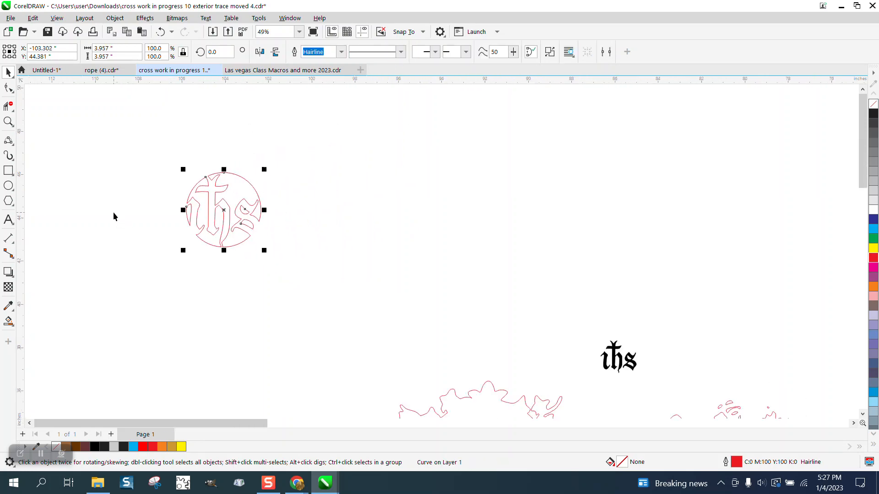
scroll(130, 212, down, 2)
key(Right)
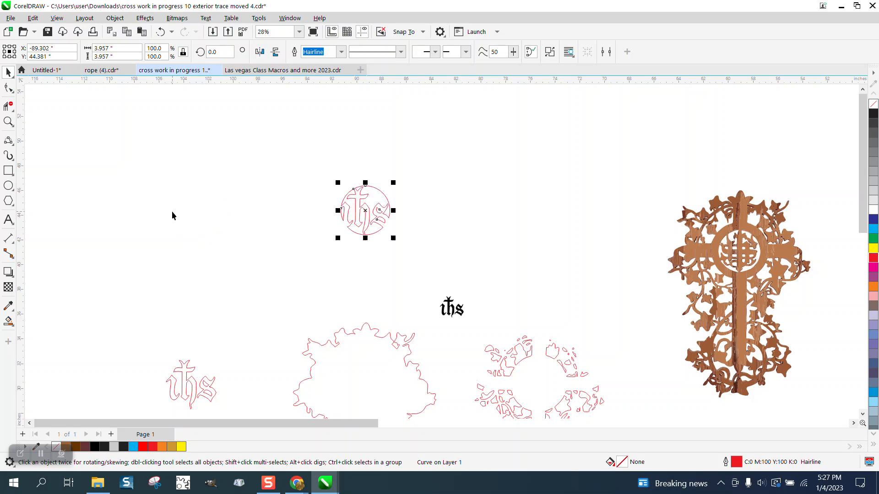
key(Down)
scroll(190, 204, down, 1)
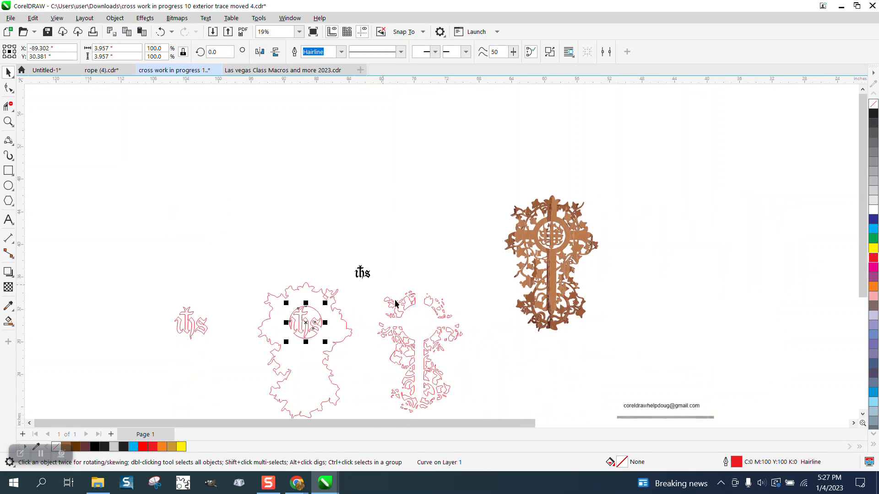
Select the traced cross interior detail group and move it 14 inches left onto the cross outline
click(400, 301)
drag(365, 270, 484, 383)
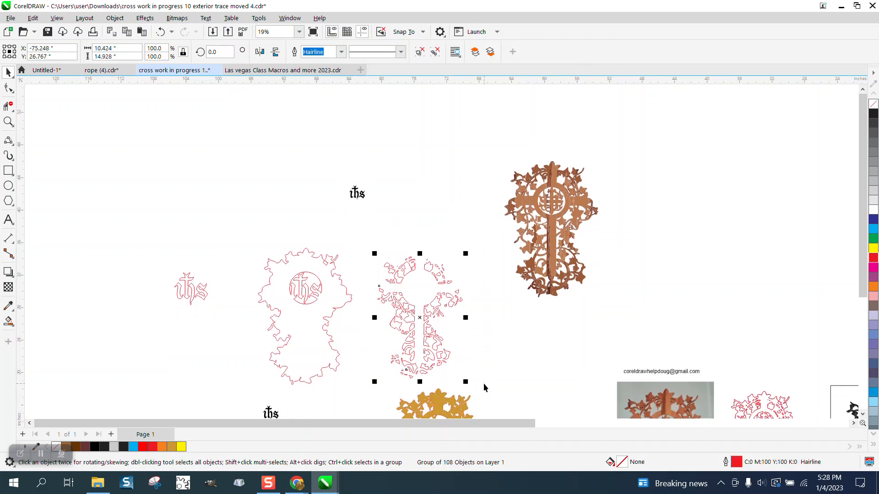
key(Left)
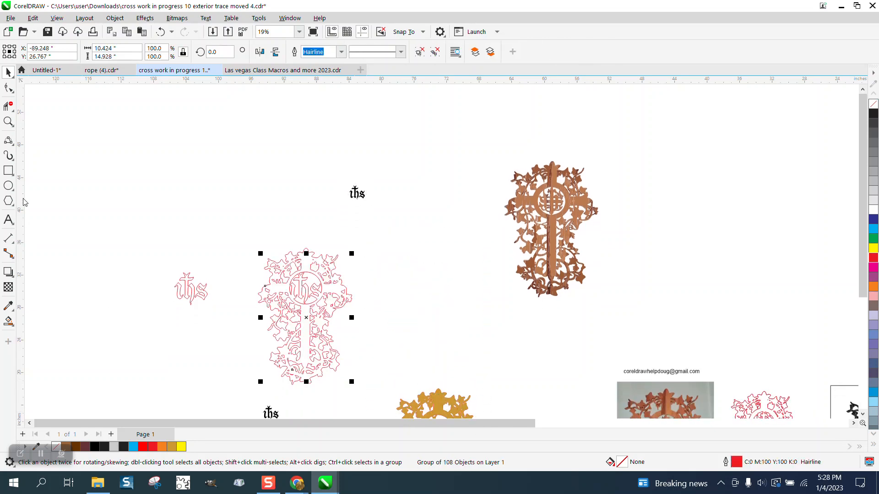
Zoom in to inspect the traced leaf details around the monogram circle at close range
click(8, 122)
drag(243, 231, 477, 334)
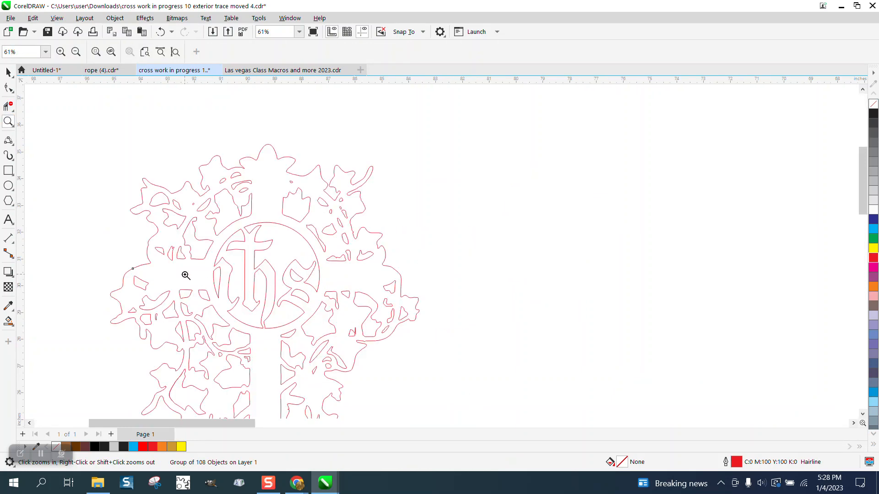
drag(227, 170, 323, 201)
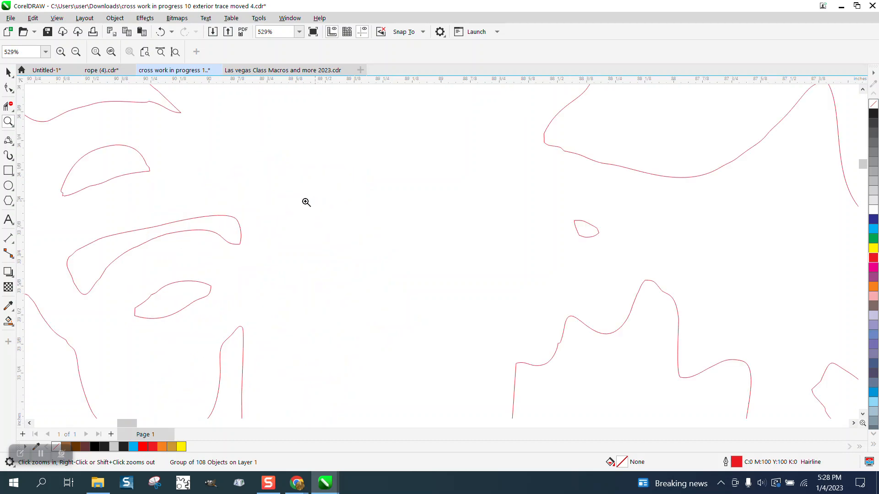
scroll(264, 201, down, 3)
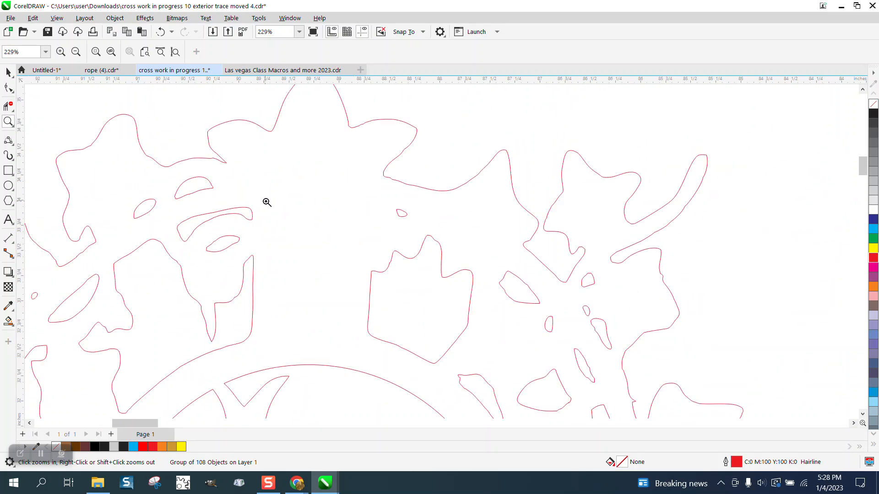
scroll(372, 228, down, 2)
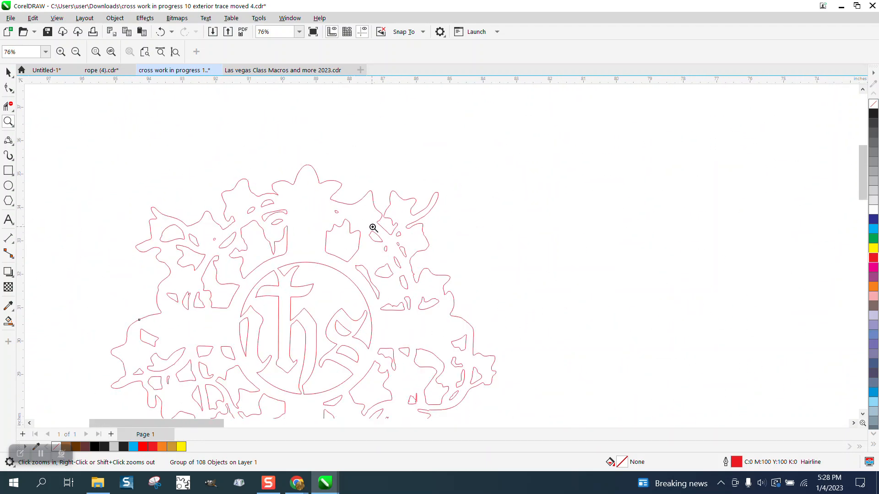
scroll(446, 291, up, 5)
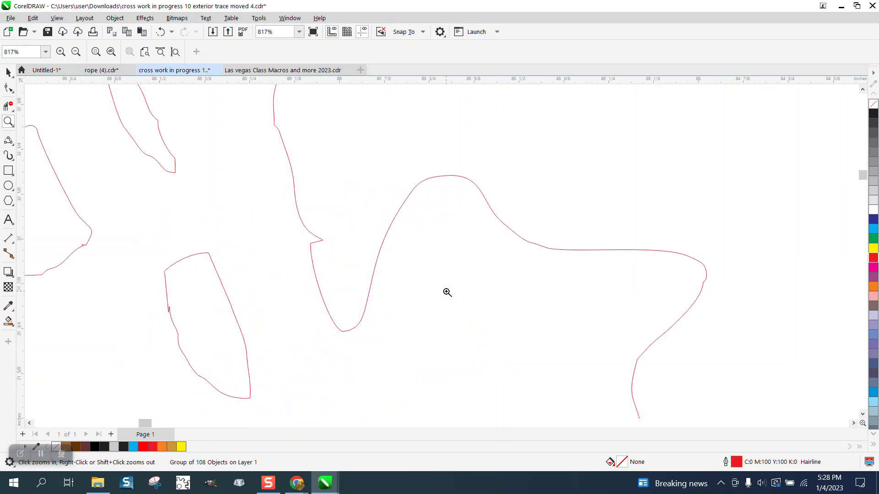
drag(157, 306, 196, 322)
scroll(258, 276, down, 1)
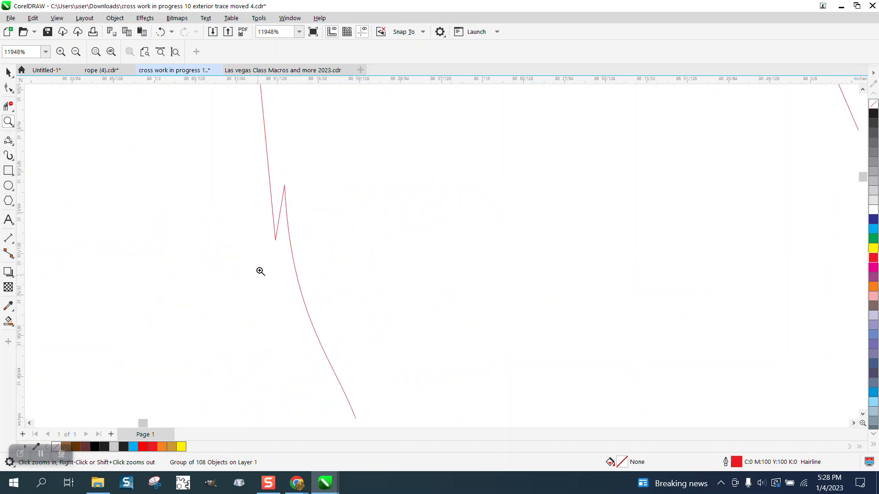
scroll(260, 272, down, 6)
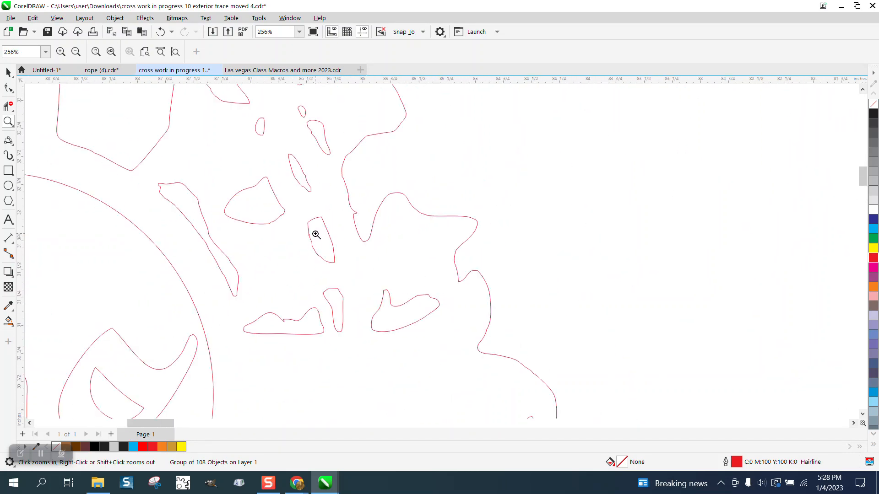
scroll(316, 234, down, 4)
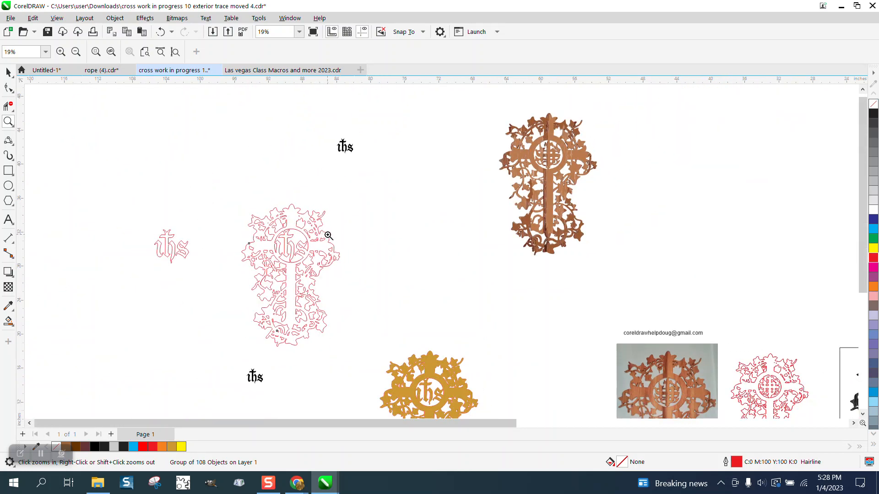